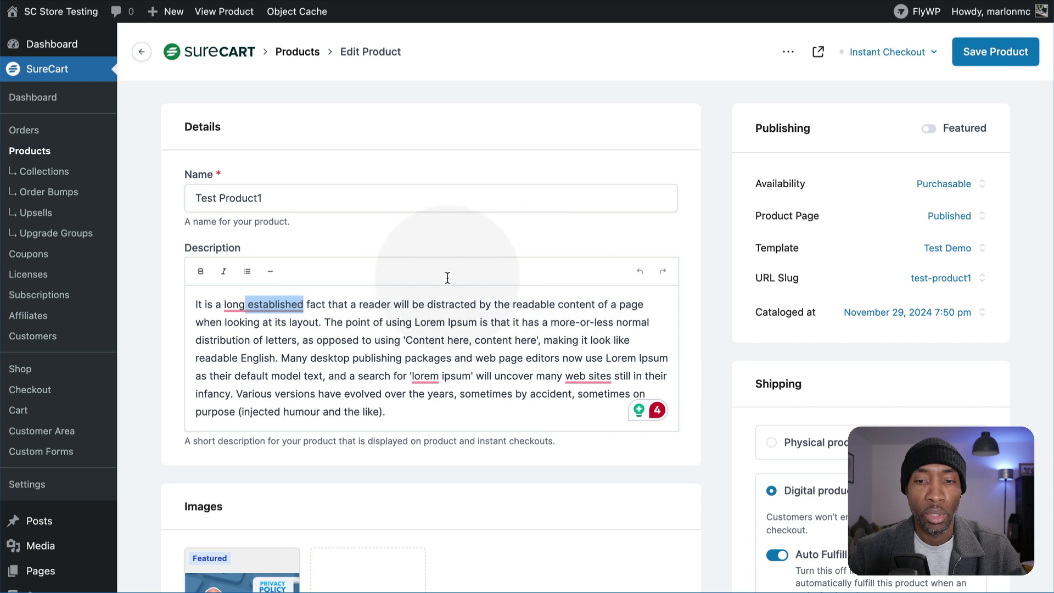
# Step: Add two blank lines at the end of the Test Product1 description
pyautogui.click(439, 305)
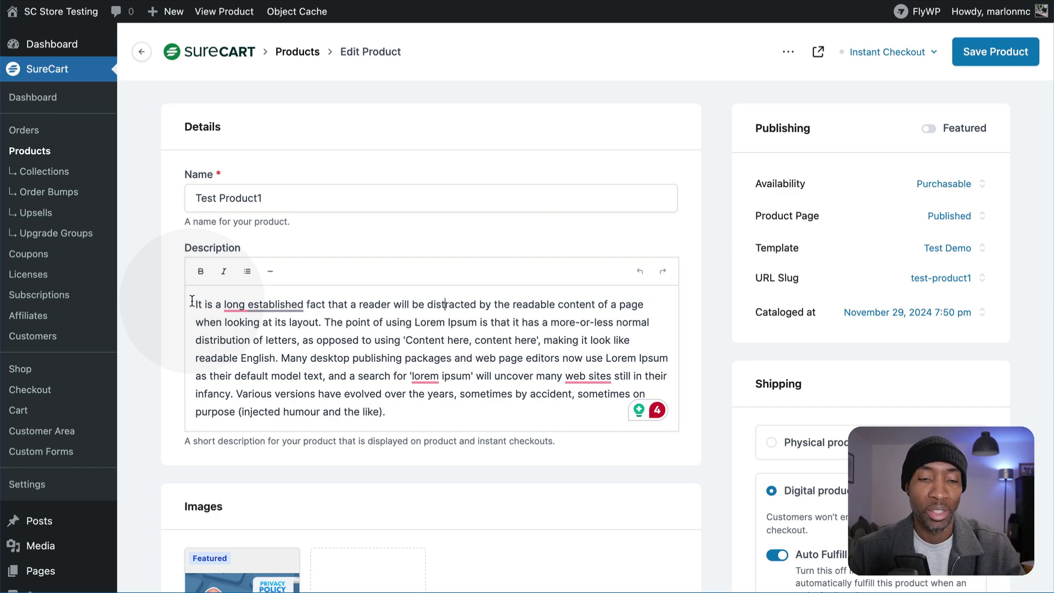
pyautogui.scroll(-1, 401, 362)
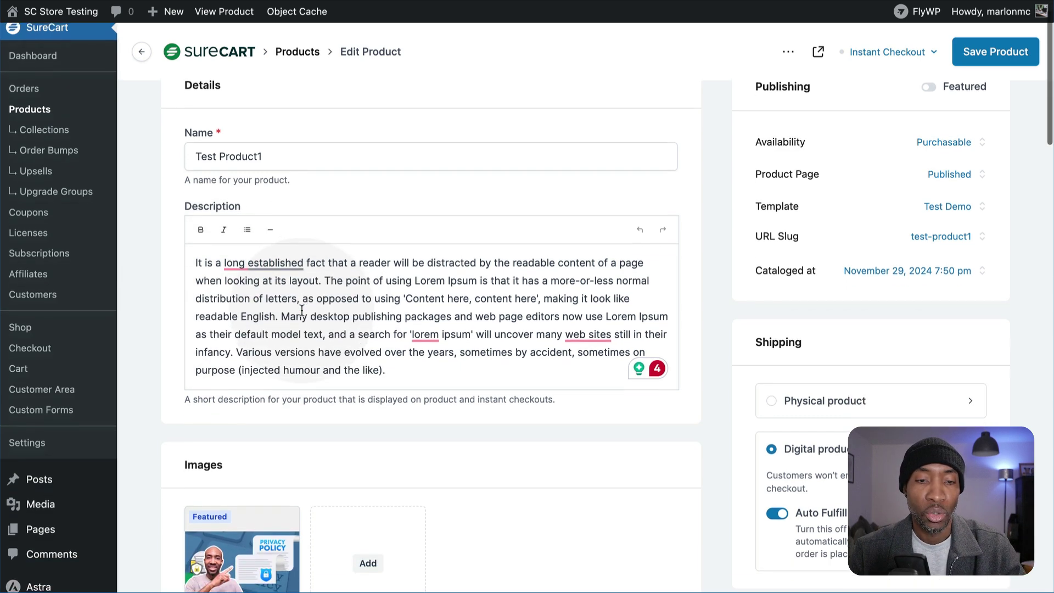
pyautogui.click(397, 373)
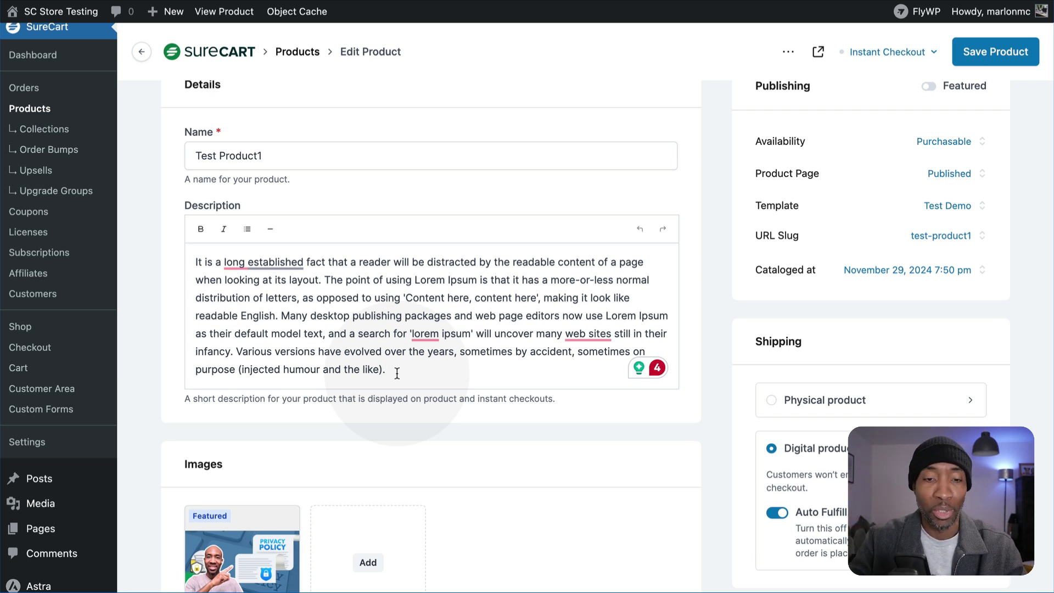
pyautogui.scroll(1, 396, 374)
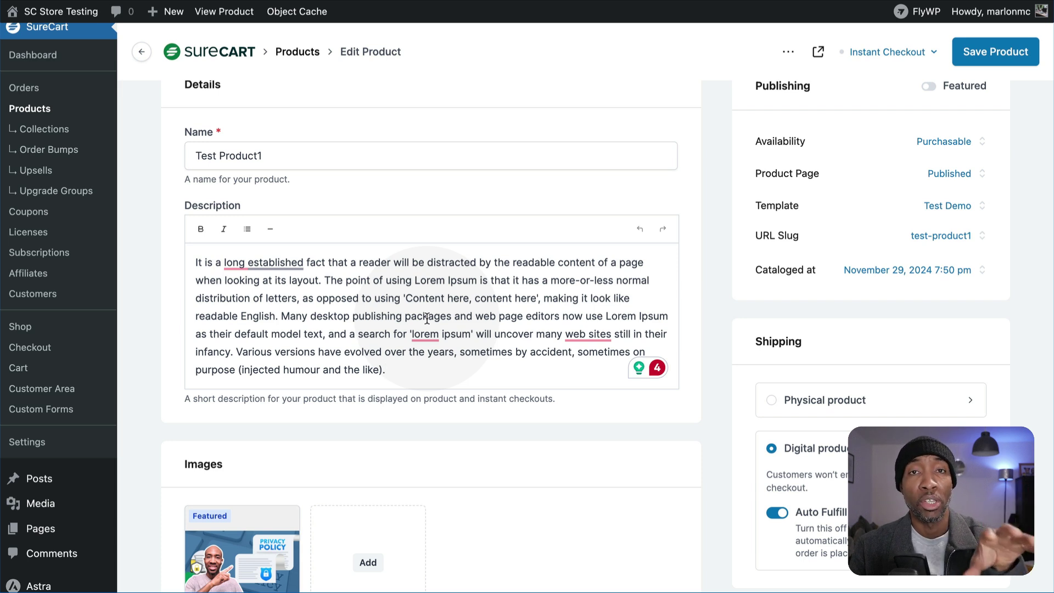
pyautogui.click(390, 374)
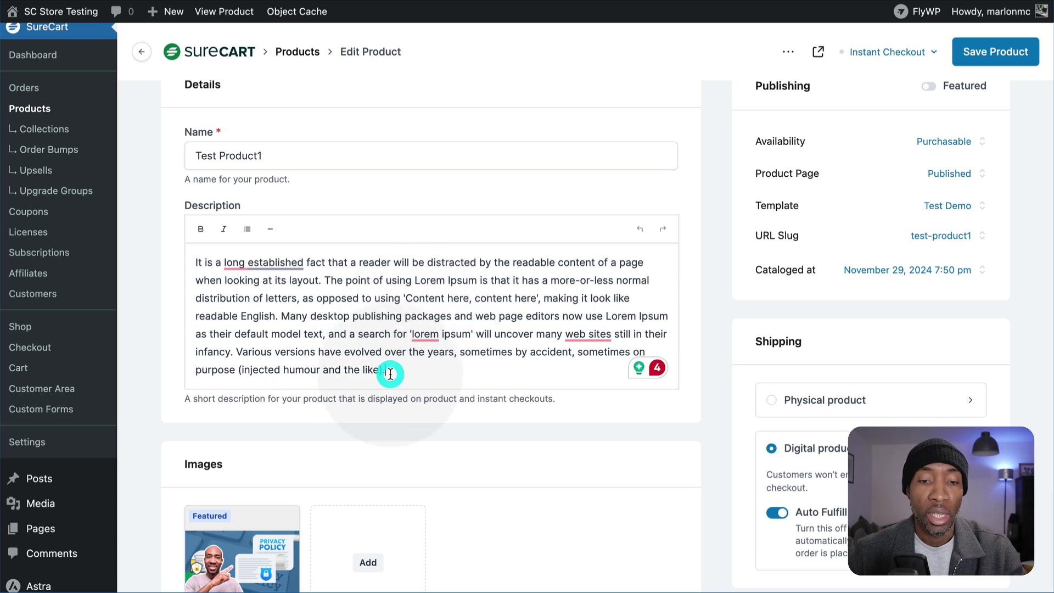
pyautogui.press('Return')
pyautogui.press('Return')
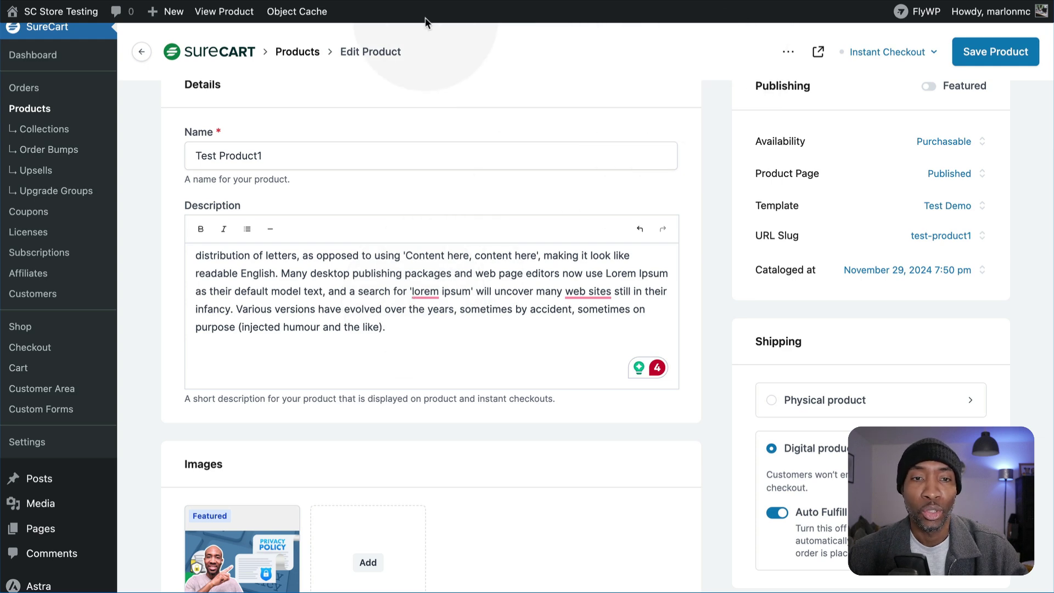
# Step: Show the live Test Product1 page and briefly play the embedded demo video, pausing it again
pyautogui.click(325, 1)
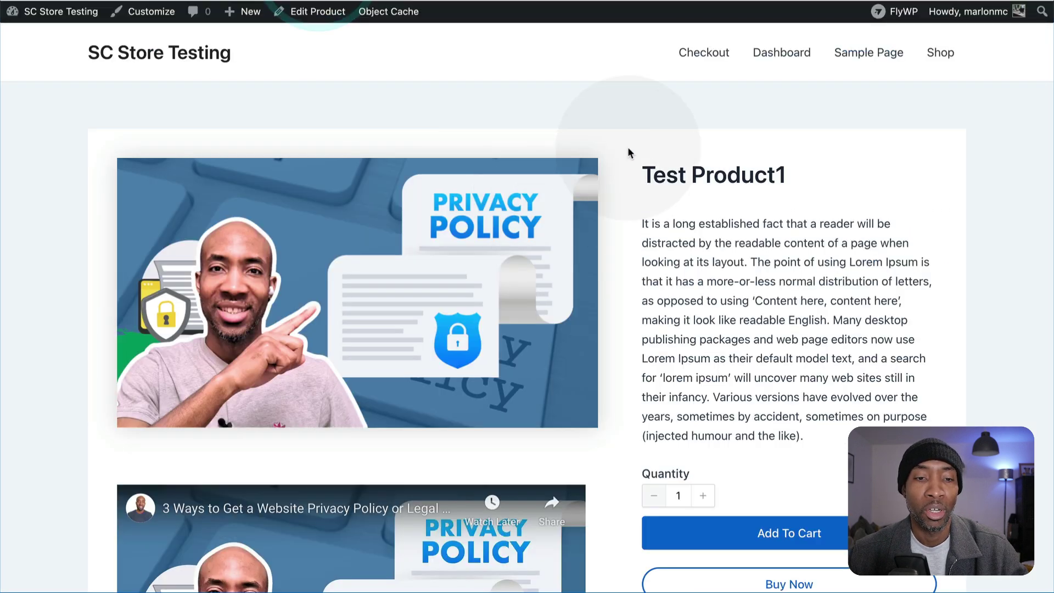
pyautogui.scroll(-2, 620, 223)
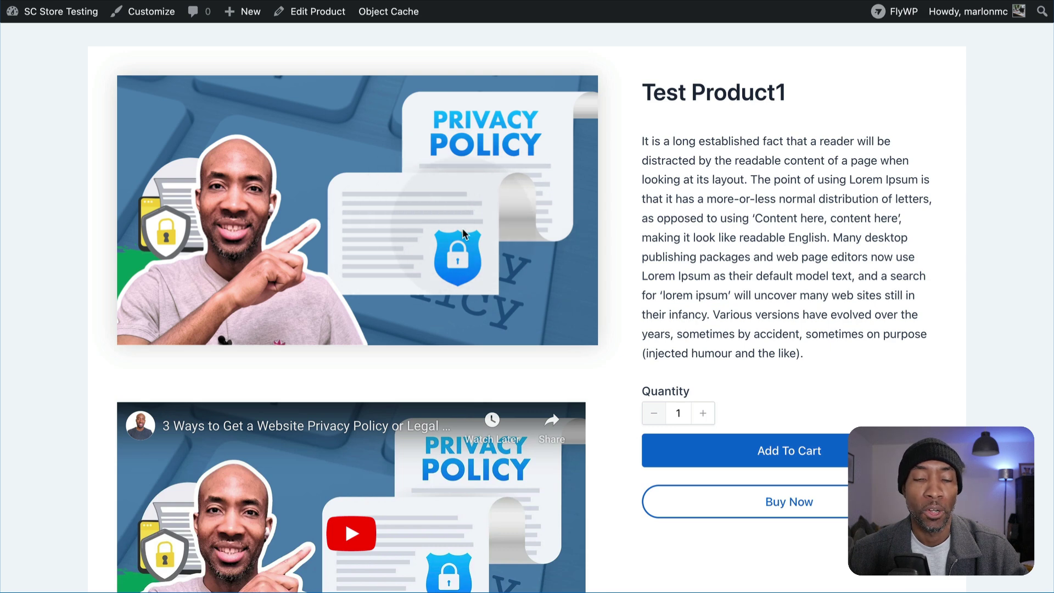
pyautogui.scroll(-3, 416, 348)
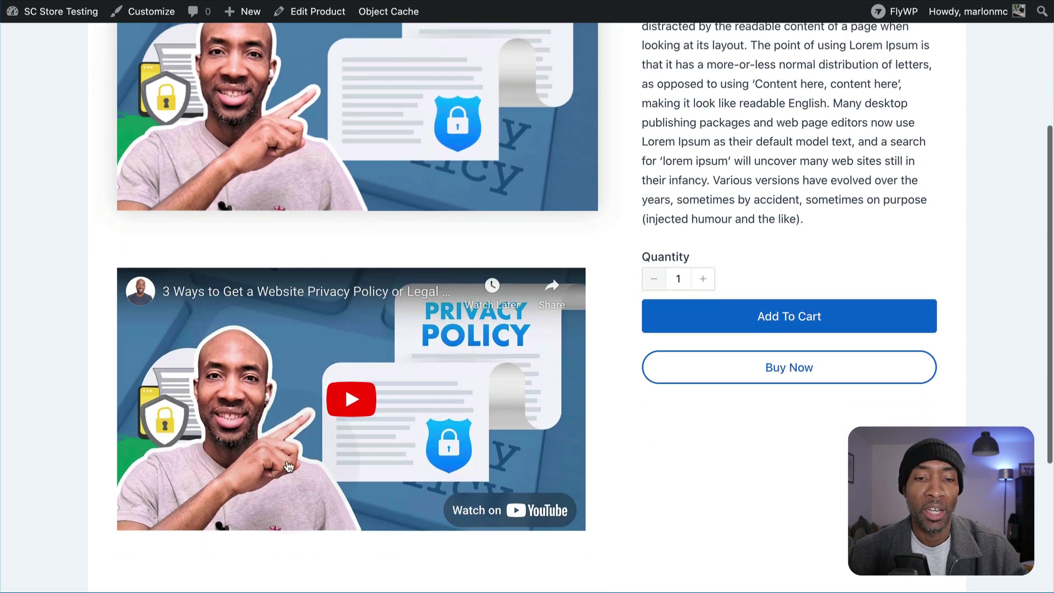
pyautogui.click(349, 400)
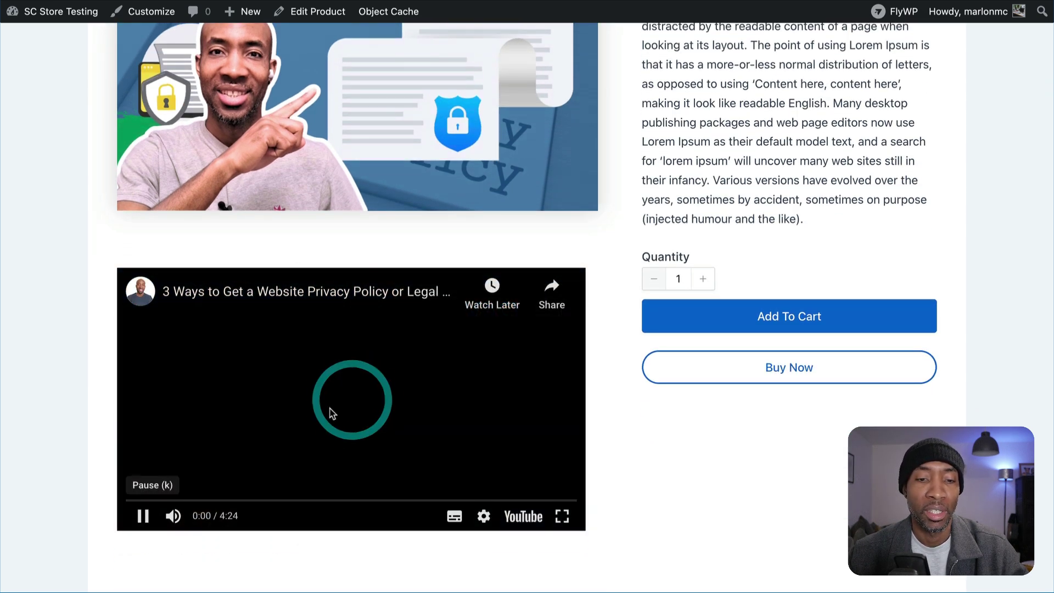
pyautogui.click(142, 516)
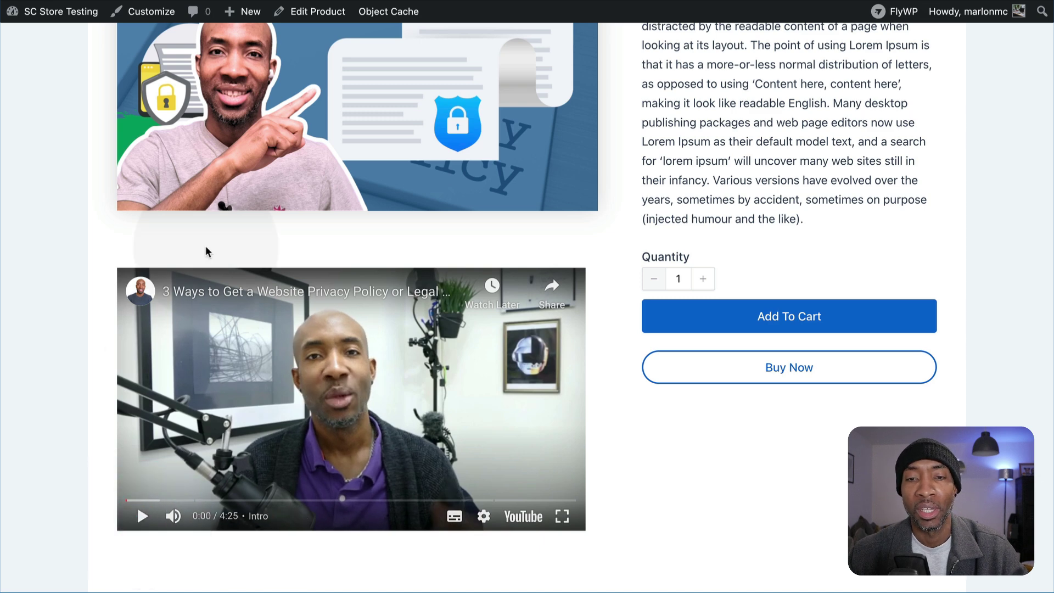
# Step: Look over the rest of the live product page, including the Extra Info section below the video
pyautogui.scroll(3, 205, 245)
pyautogui.scroll(-7, 301, 186)
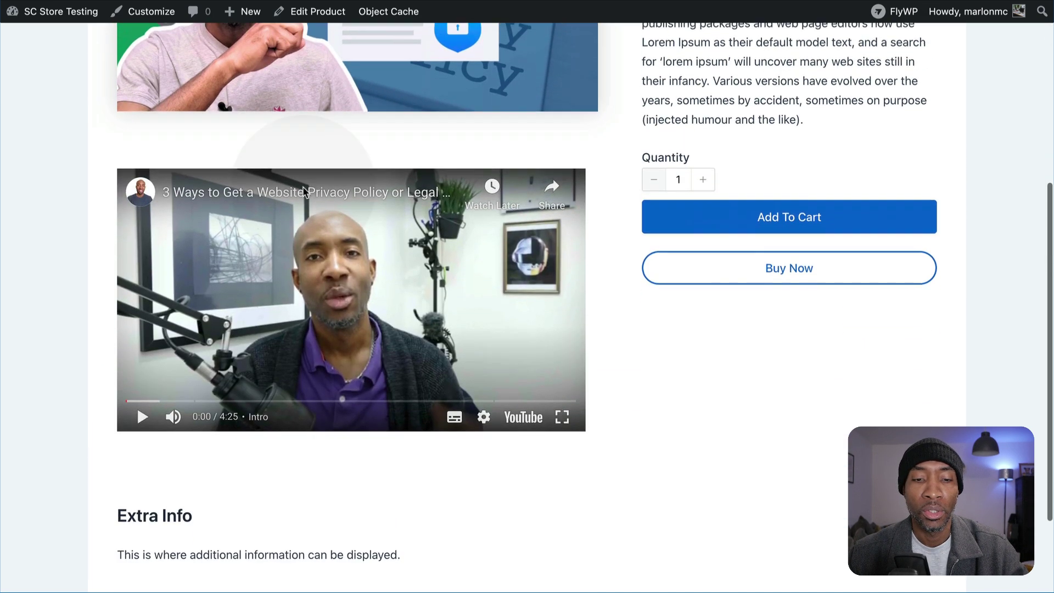
pyautogui.click(202, 367)
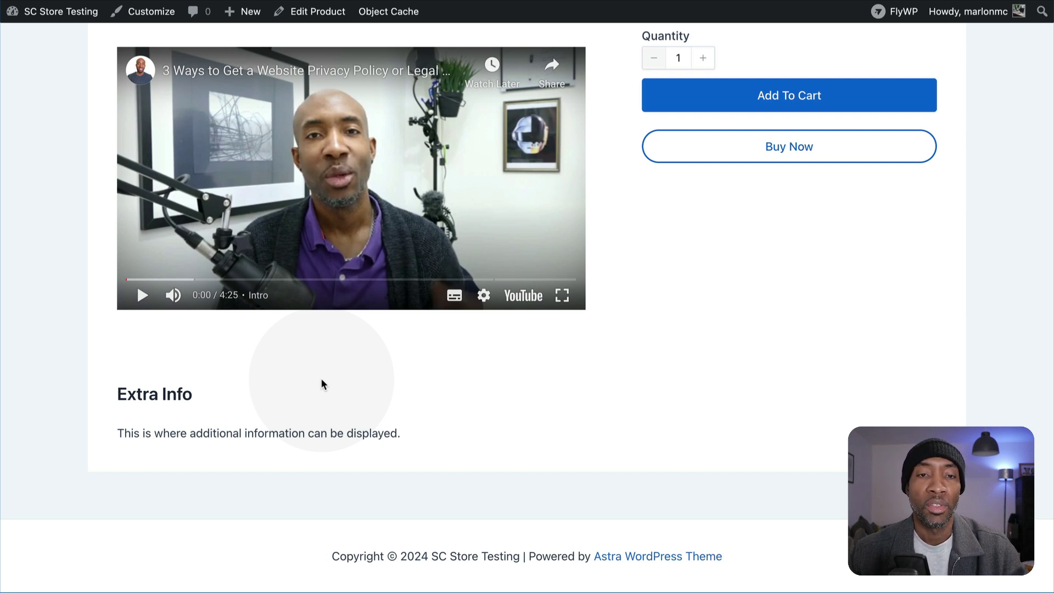
pyautogui.scroll(8, 321, 384)
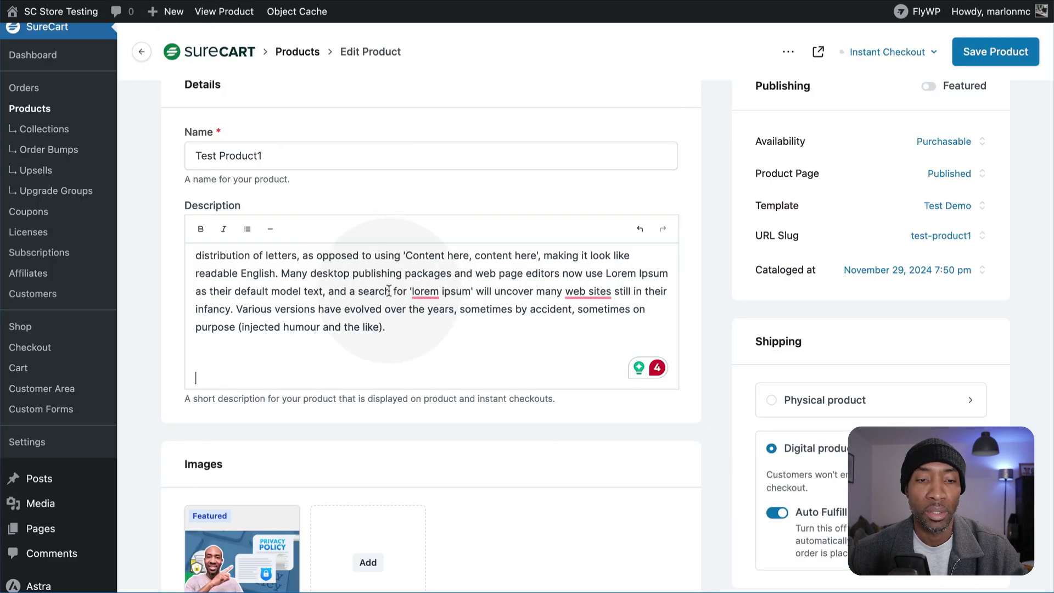
# Step: Return to the product editor and examine the SC Product custom fields, Extra Text and Demo Video, below the search engine listing
pyautogui.scroll(-1, 389, 290)
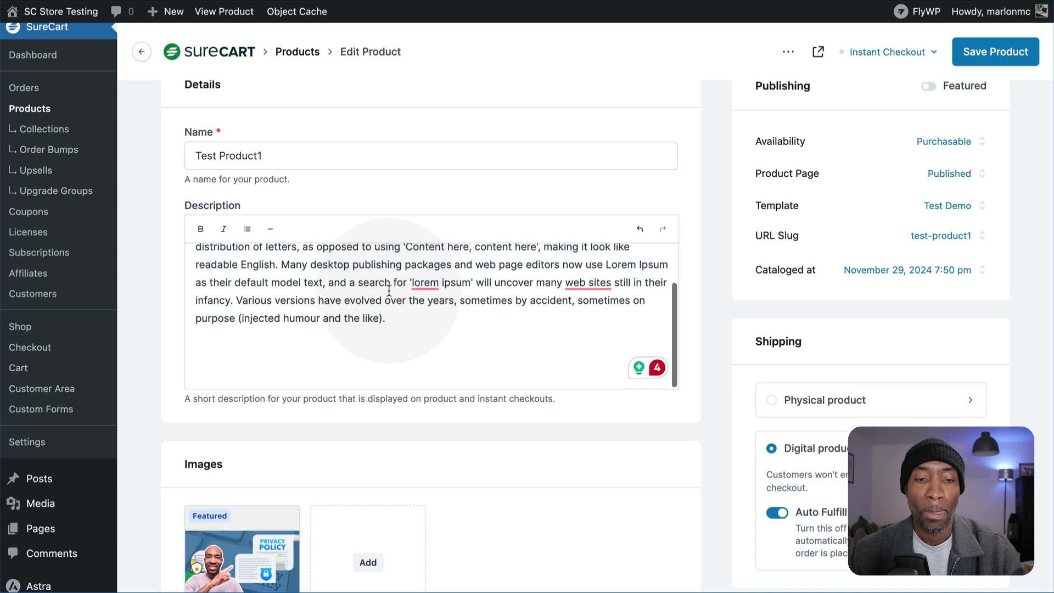
pyautogui.scroll(-5, 466, 293)
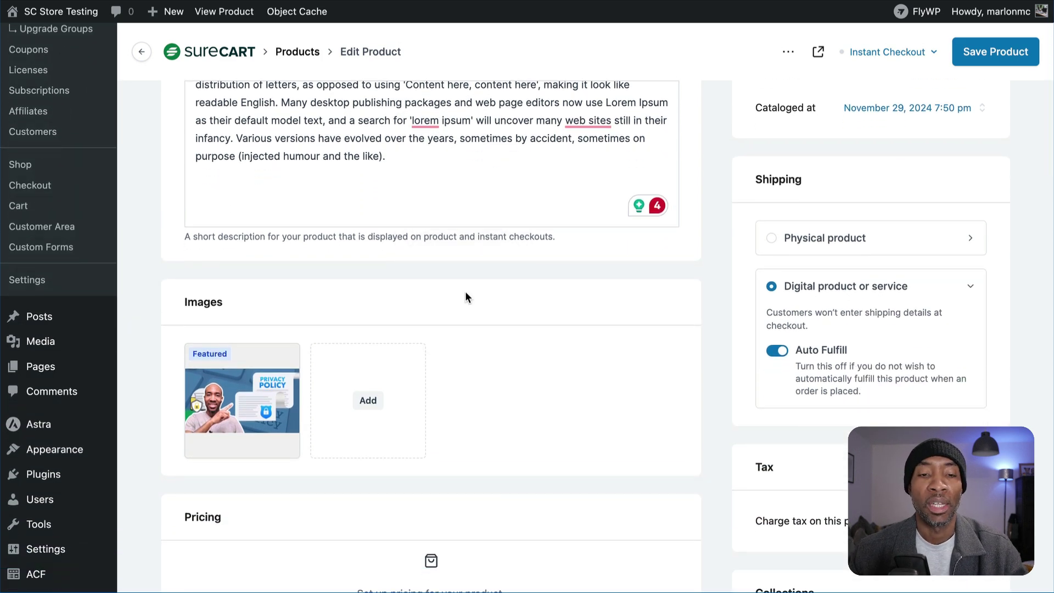
pyautogui.scroll(-5, 465, 296)
pyautogui.scroll(-4, 465, 296)
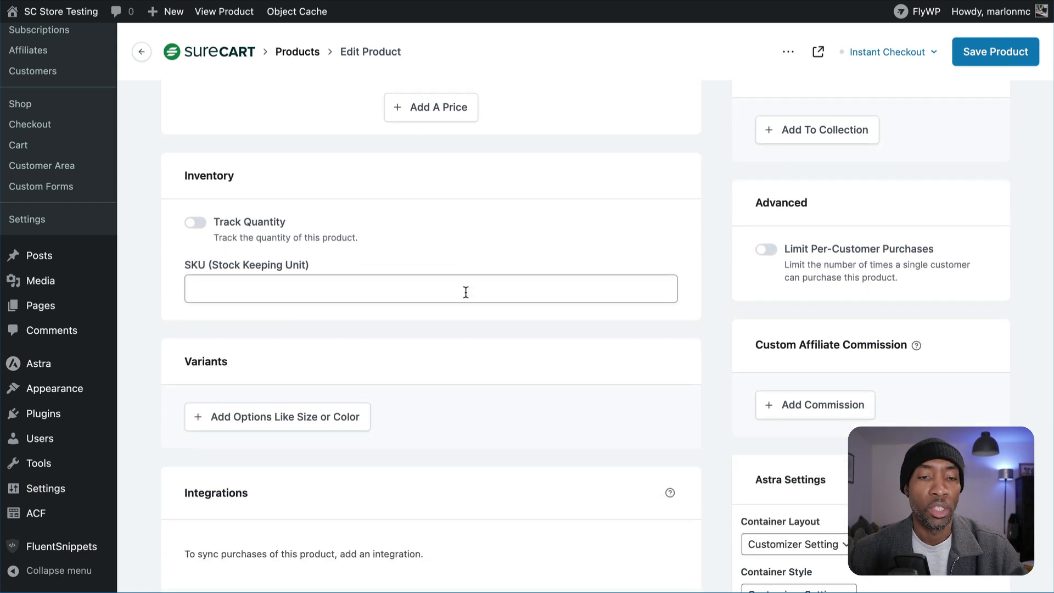
pyautogui.scroll(-2, 465, 292)
pyautogui.scroll(-12, 465, 291)
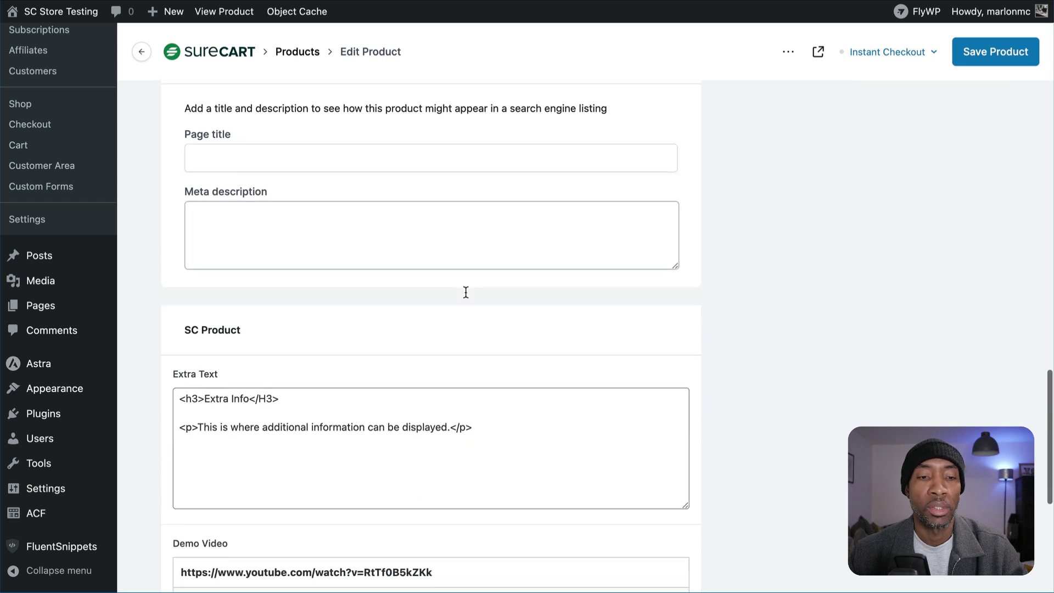
pyautogui.scroll(-5, 466, 292)
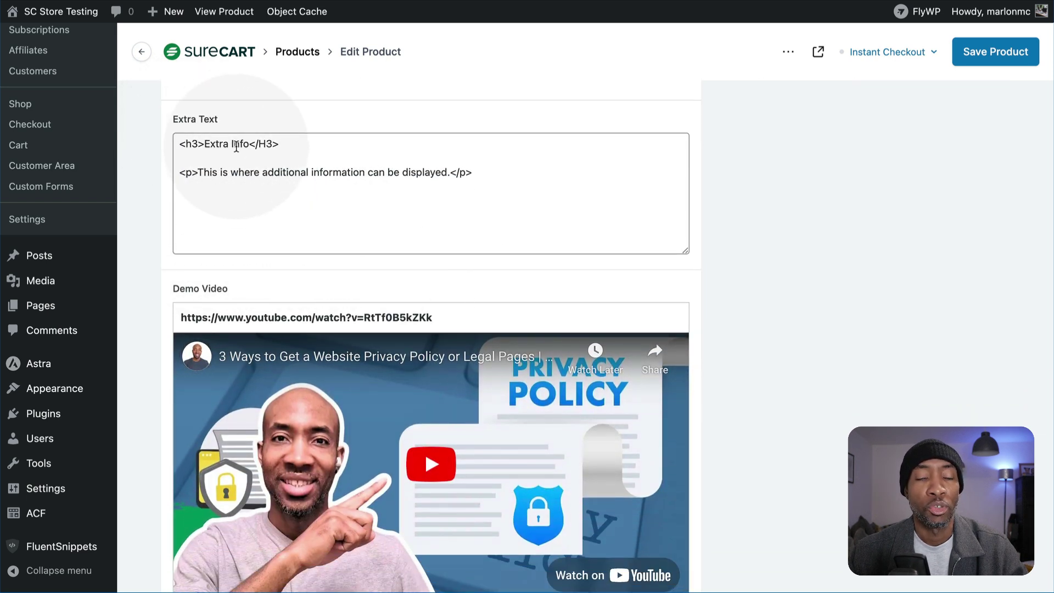
pyautogui.scroll(-3, 221, 457)
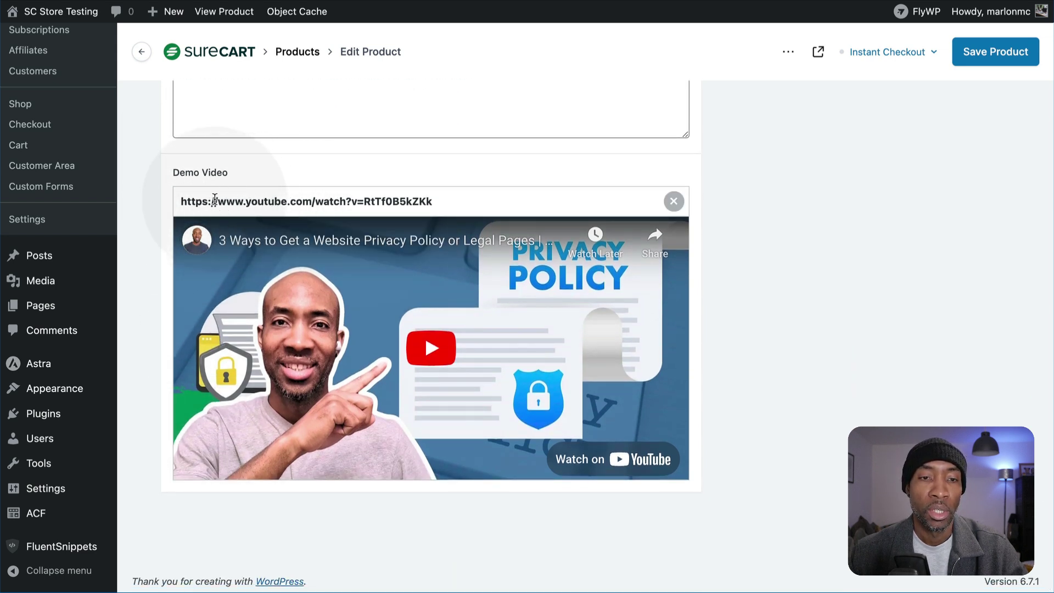
pyautogui.scroll(9, 214, 199)
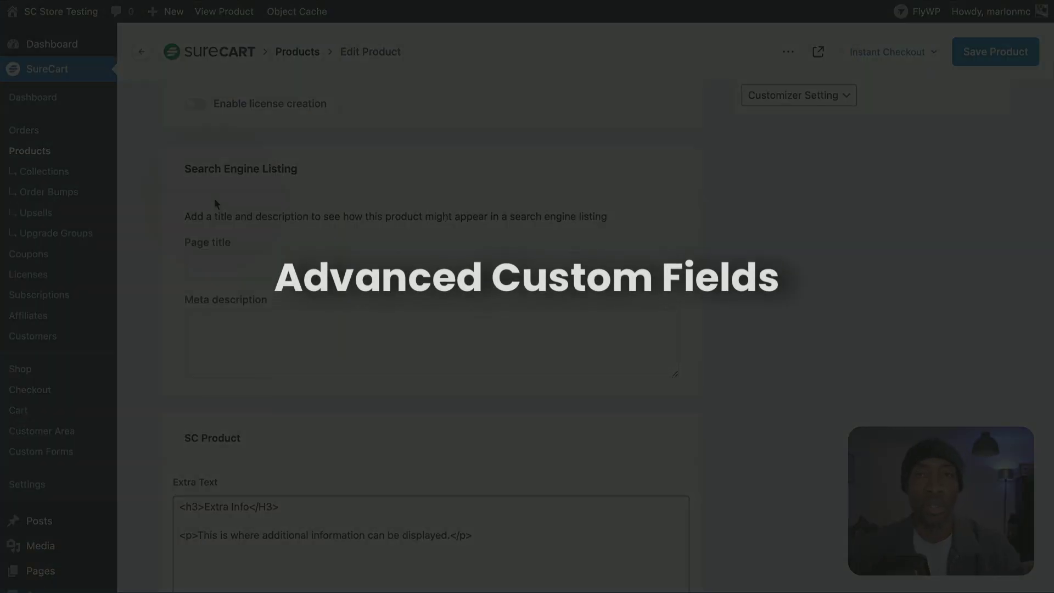
pyautogui.scroll(5, 214, 203)
pyautogui.scroll(1, 215, 203)
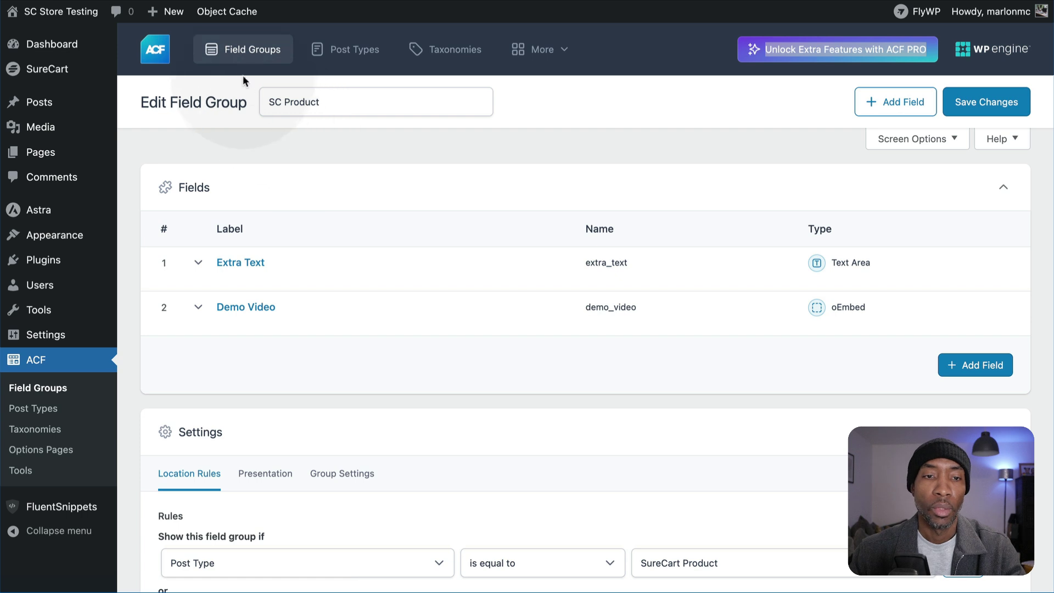
pyautogui.click(239, 53)
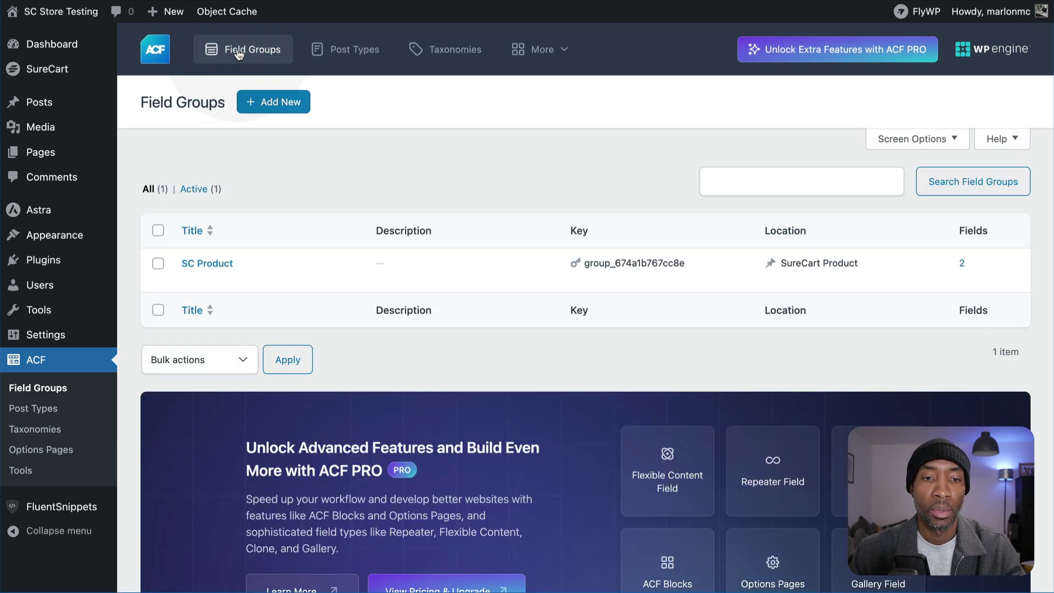
pyautogui.click(266, 107)
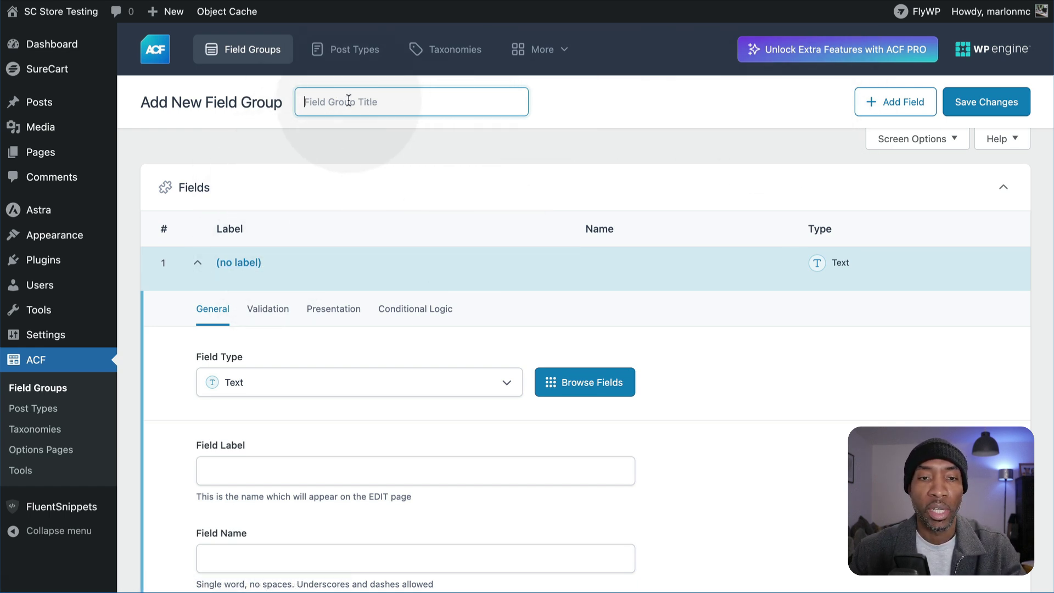
pyautogui.click(243, 54)
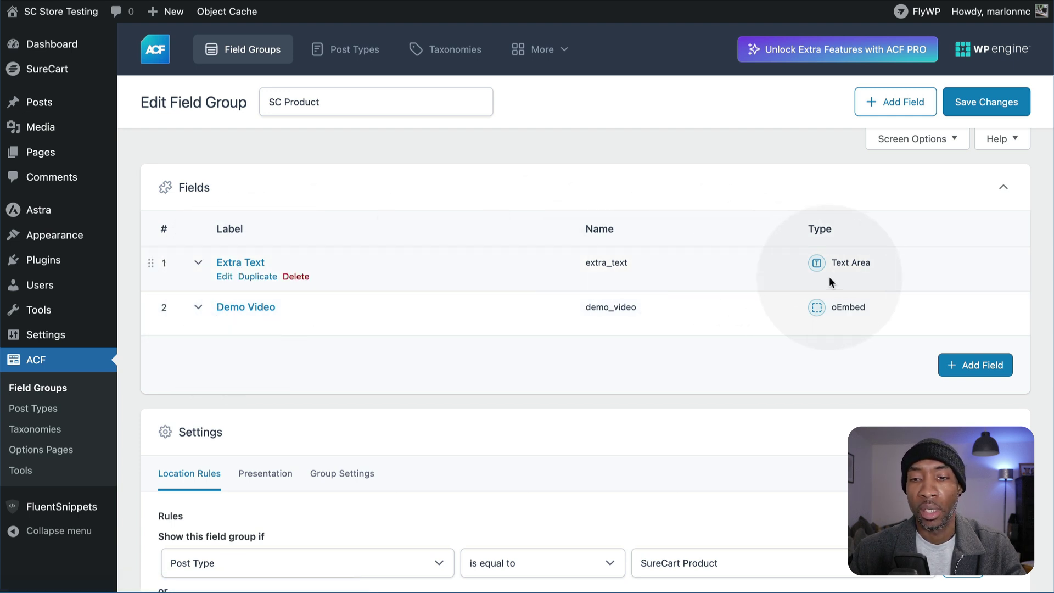
# Step: Open the Extra Text field of the SC Product field group and examine its field type options, label and field name
pyautogui.click(225, 279)
pyautogui.scroll(-3, 297, 337)
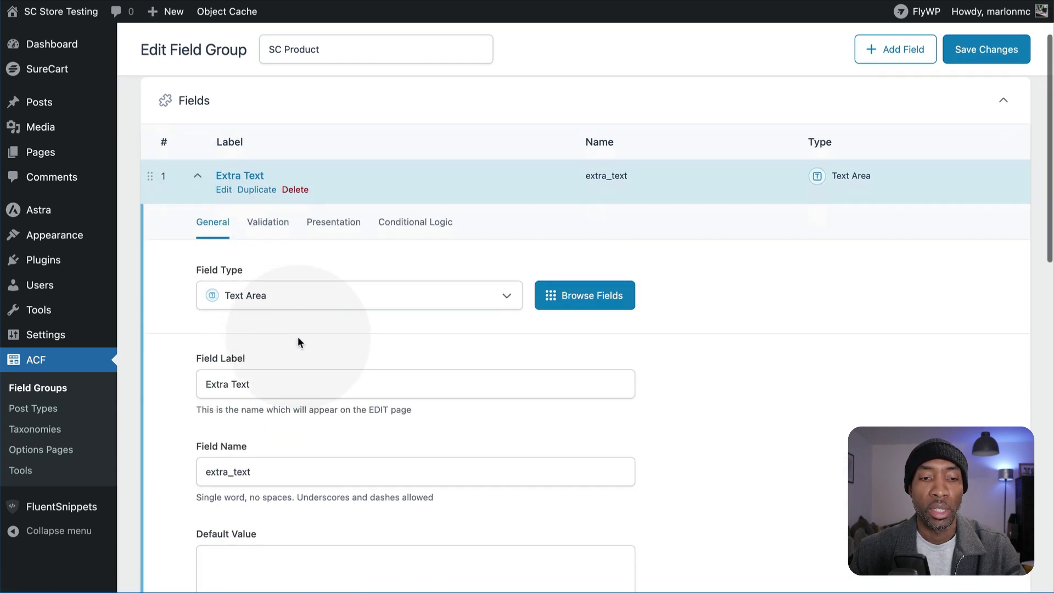
pyautogui.scroll(-1, 297, 337)
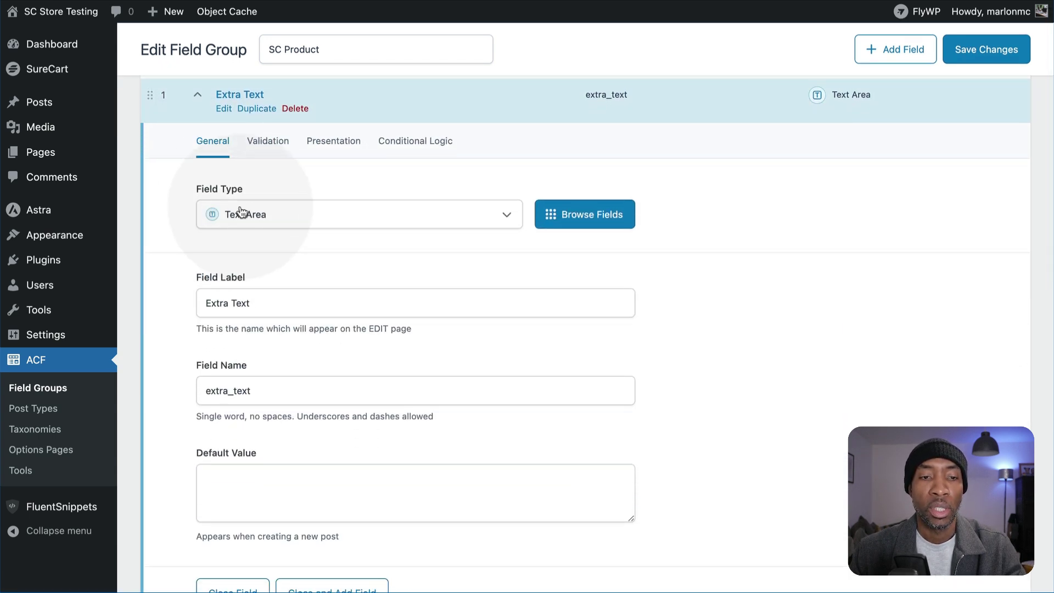
pyautogui.click(261, 217)
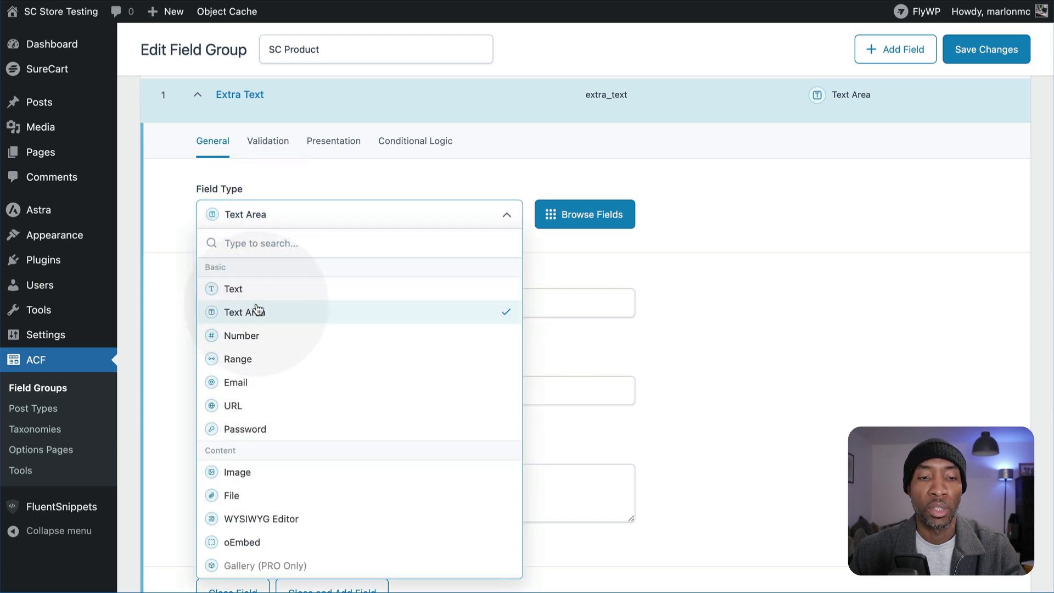
pyautogui.click(167, 248)
pyautogui.scroll(-2, 272, 358)
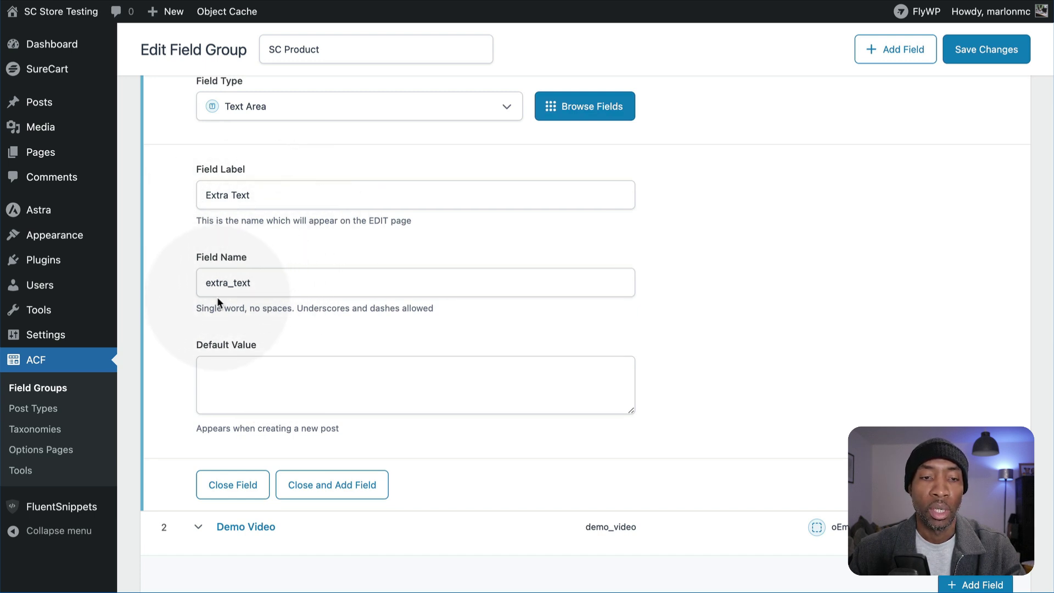
pyautogui.moveTo(253, 283); pyautogui.dragTo(206, 284)
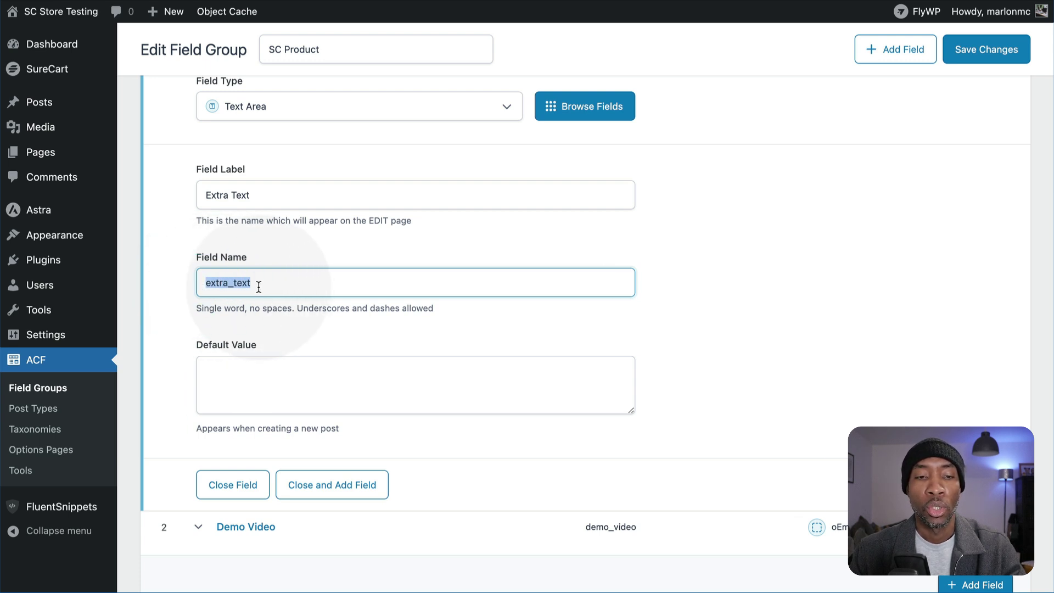
pyautogui.moveTo(259, 286); pyautogui.dragTo(205, 286)
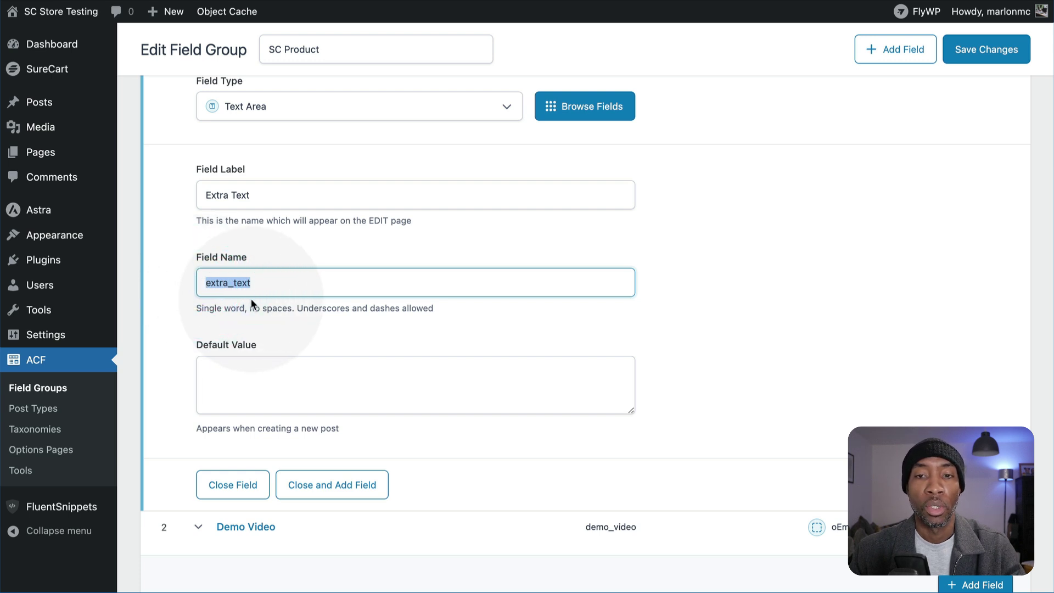
pyautogui.moveTo(256, 281); pyautogui.dragTo(205, 282)
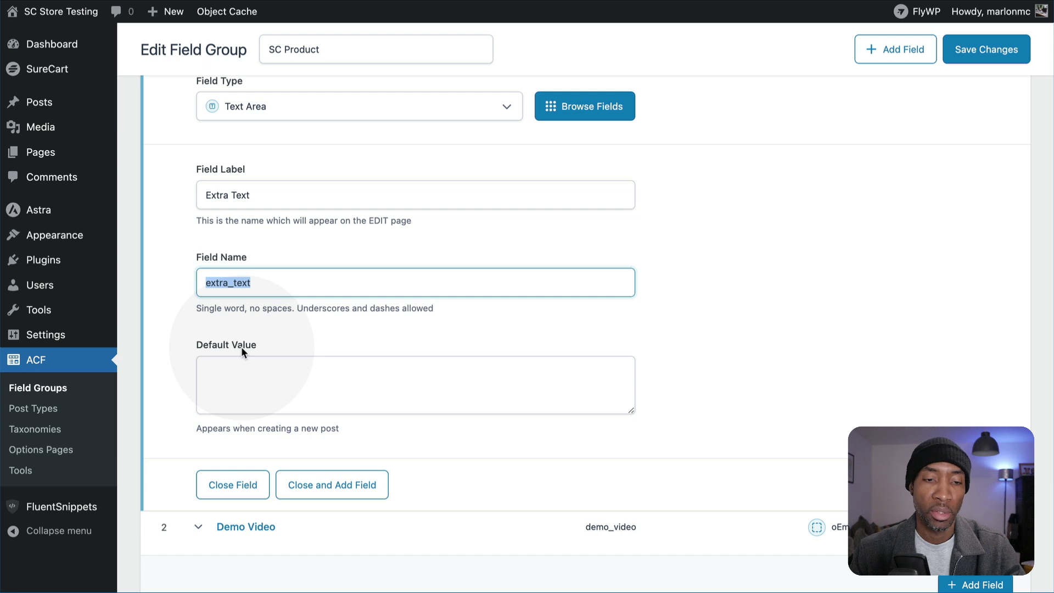
# Step: Expand the Demo Video field's settings in the SC Product field group
pyautogui.scroll(-3, 241, 347)
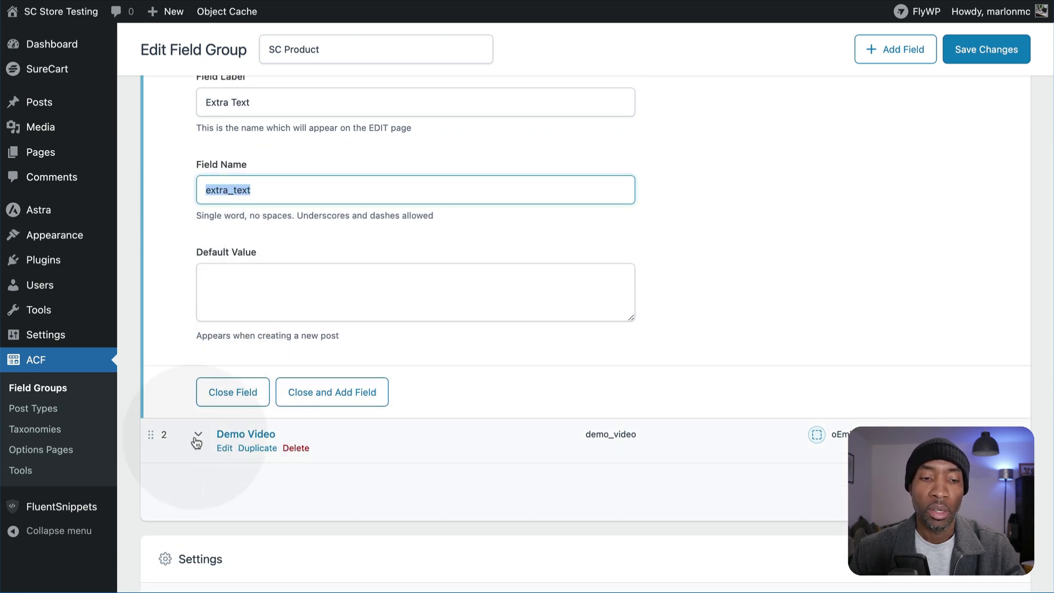
pyautogui.scroll(-4, 198, 444)
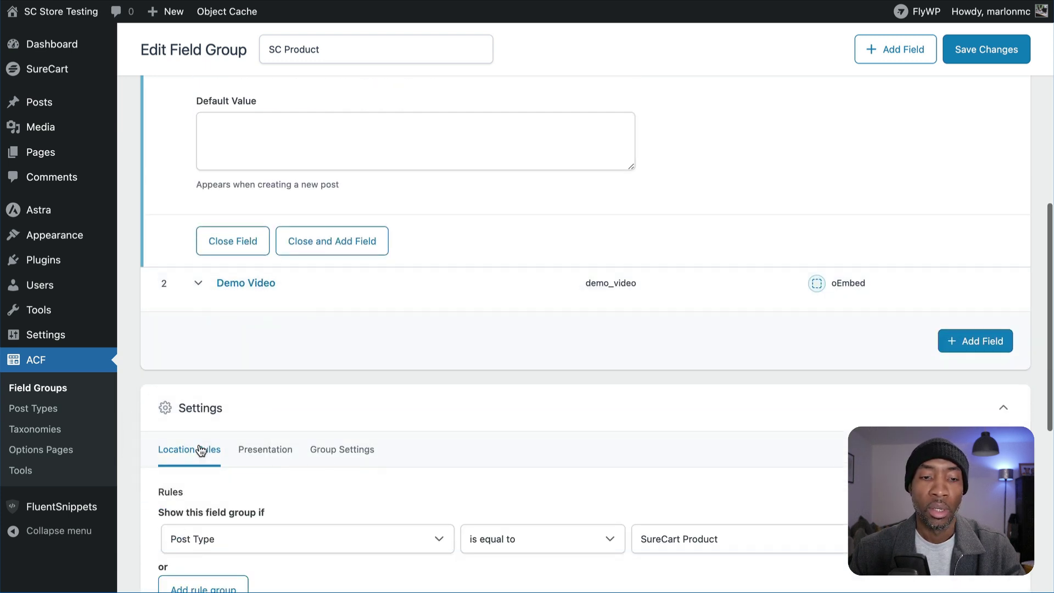
pyautogui.click(199, 285)
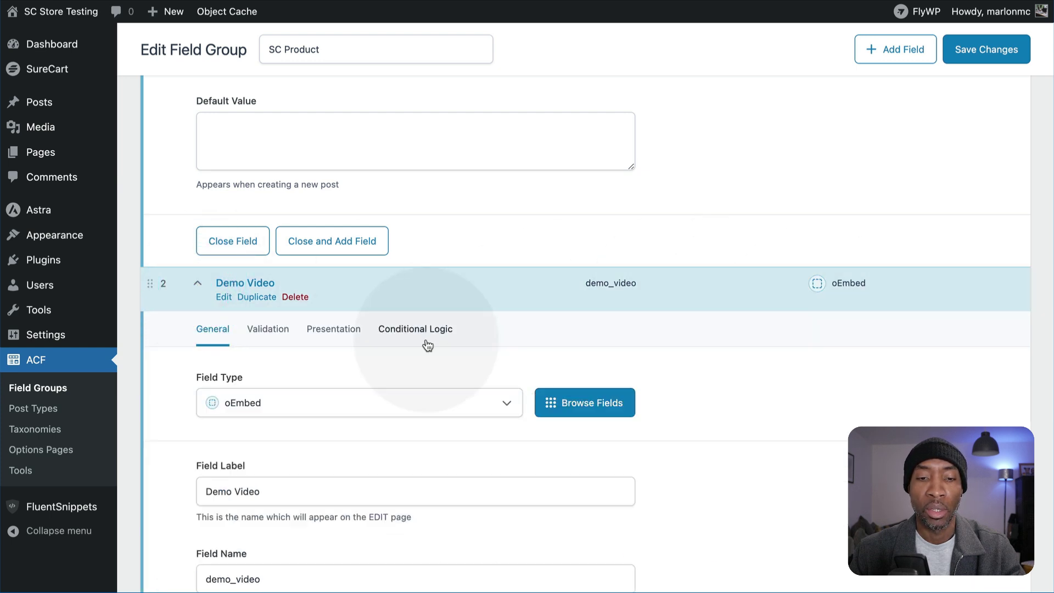
# Step: Review the Demo Video field's label and field name, then save the SC Product field group
pyautogui.scroll(-3, 327, 420)
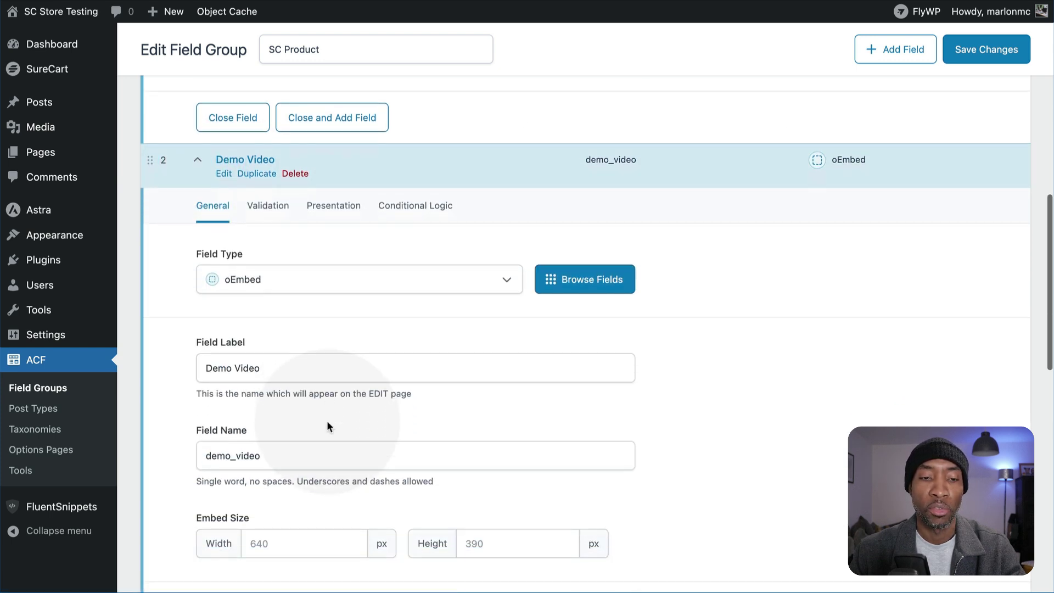
pyautogui.moveTo(256, 455); pyautogui.dragTo(189, 454)
pyautogui.scroll(3, 181, 405)
pyautogui.scroll(10, 181, 405)
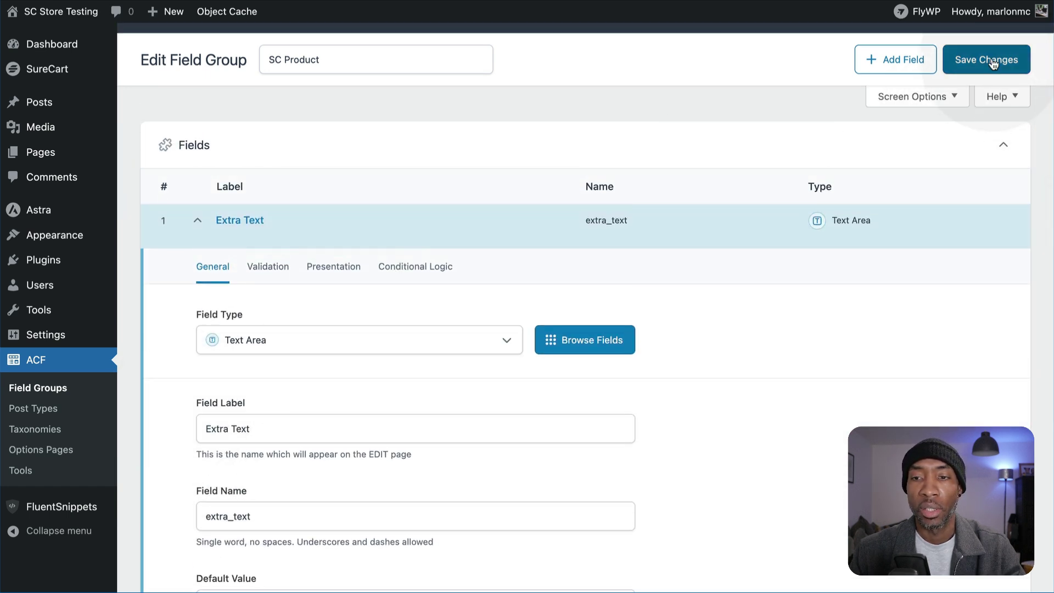
pyautogui.click(991, 61)
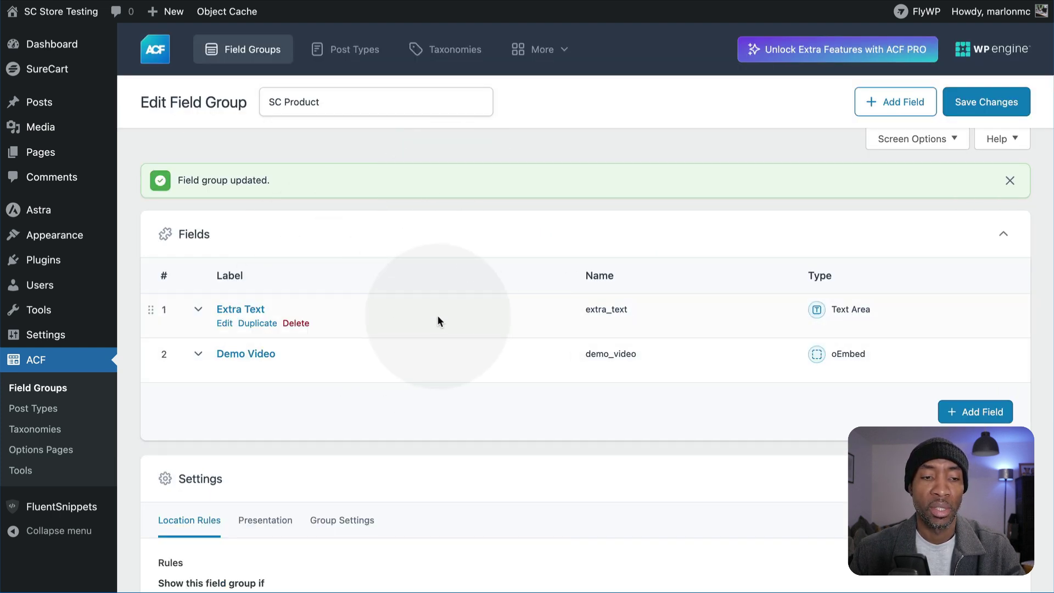
# Step: Examine the field group's location rule and the post types it can be assigned to, keeping SureCart Product selected
pyautogui.scroll(-6, 437, 315)
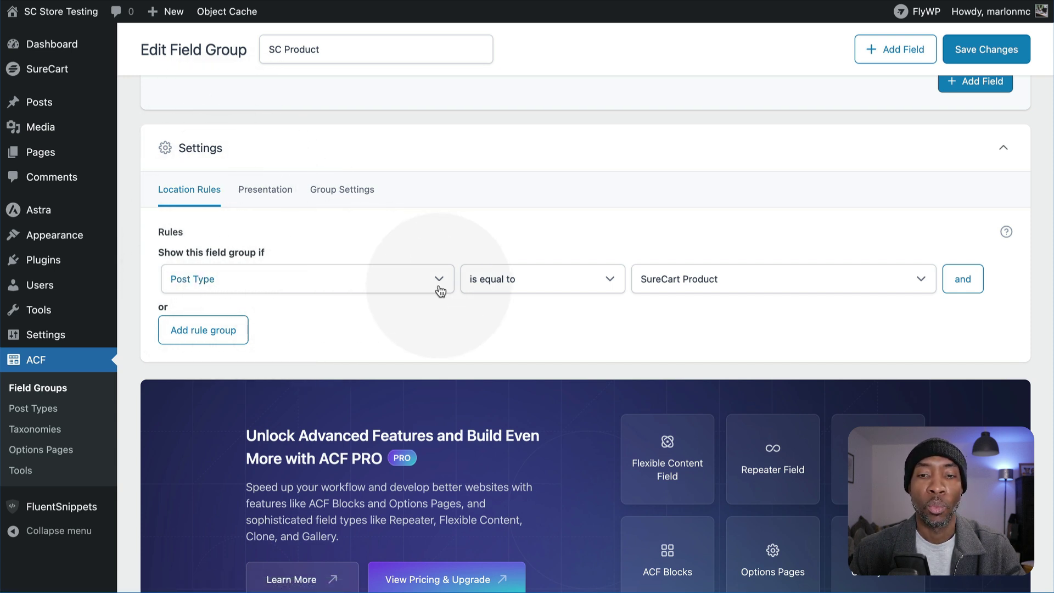
pyautogui.scroll(1, 304, 201)
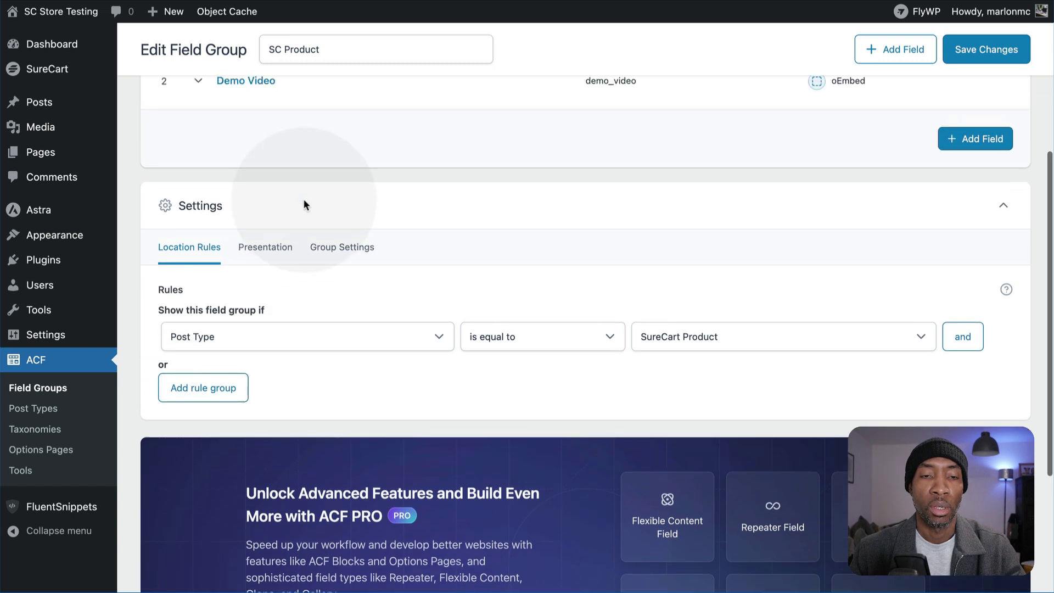
pyautogui.scroll(-1, 303, 205)
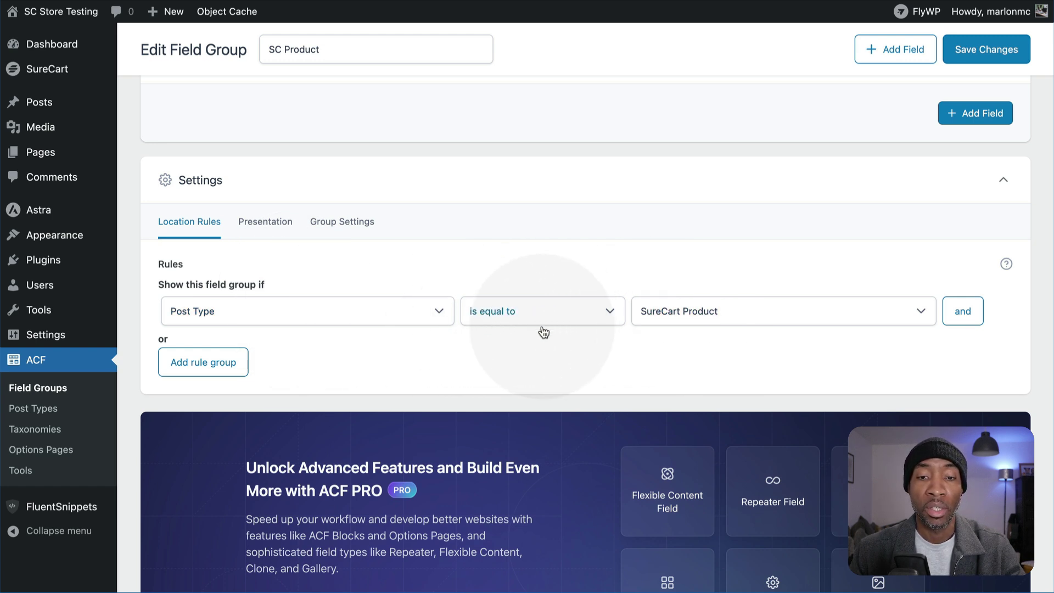
pyautogui.click(924, 309)
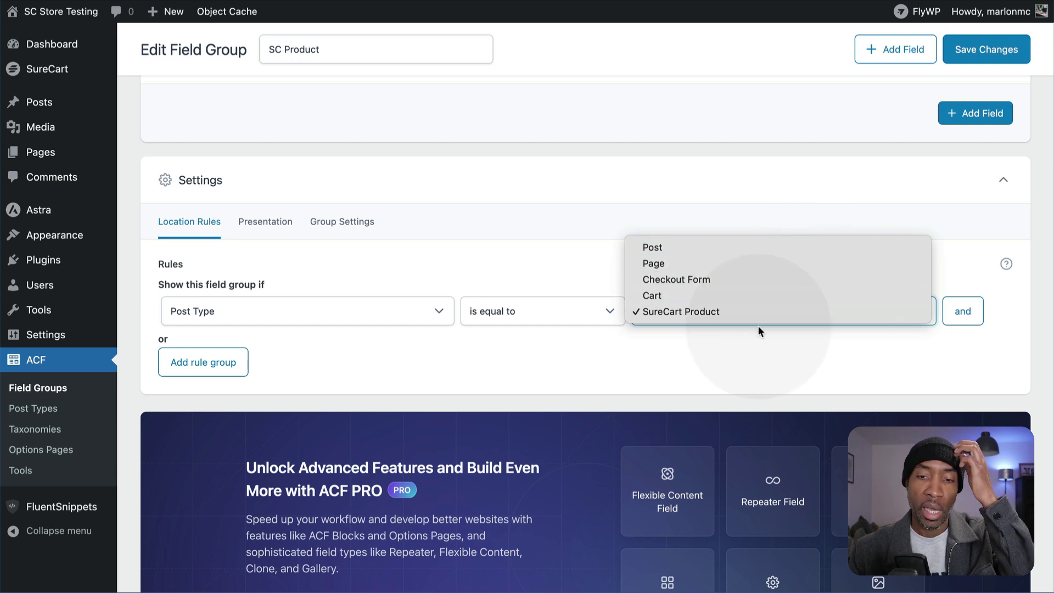
pyautogui.click(721, 350)
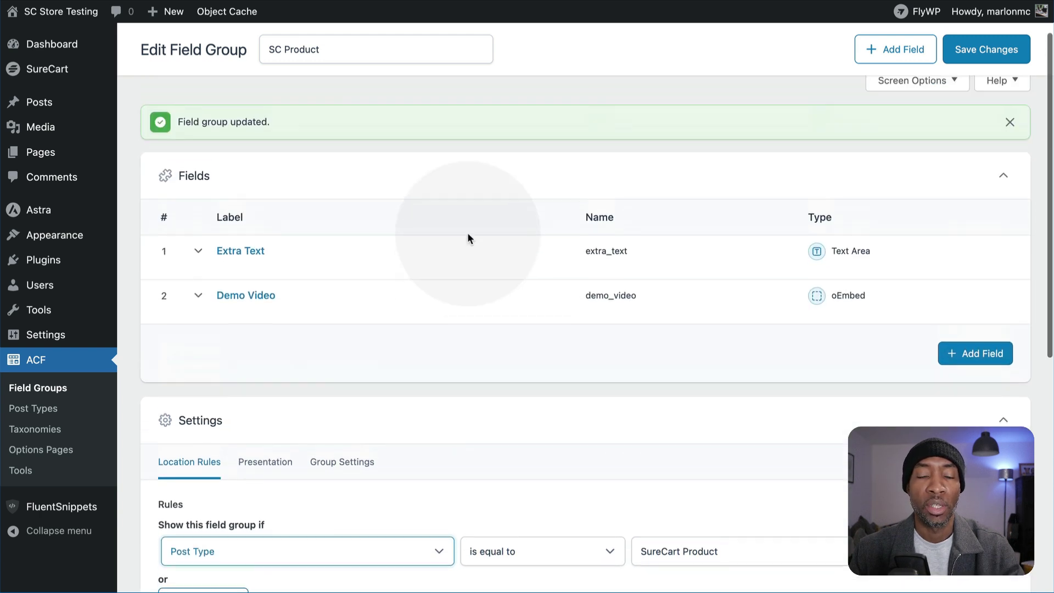
pyautogui.scroll(2, 468, 233)
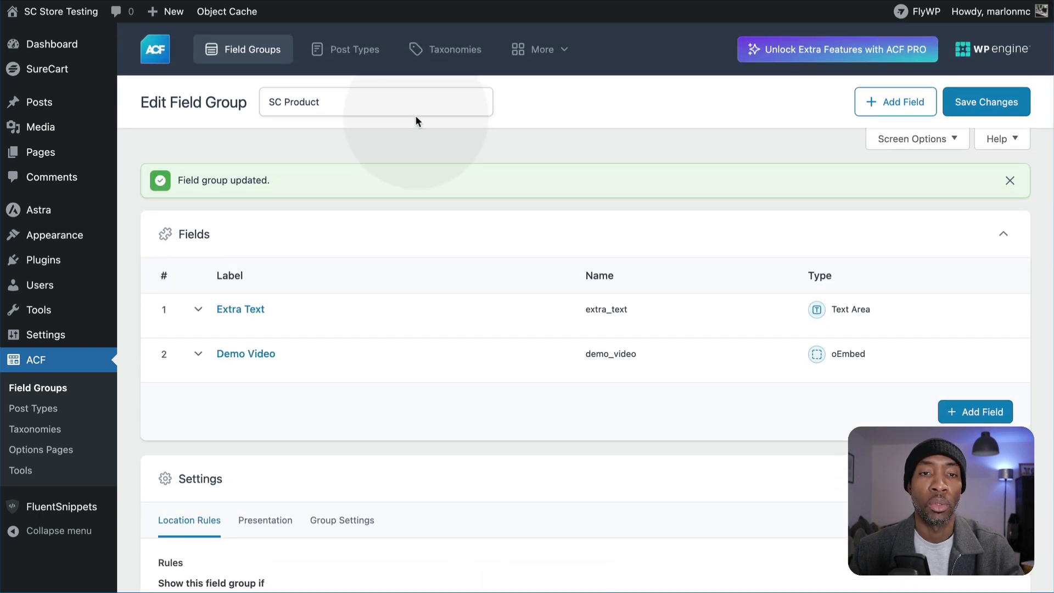
# Step: Switch to the Test Product1 editor and look over its SC Product custom fields below the search engine listing
pyautogui.click(378, 51)
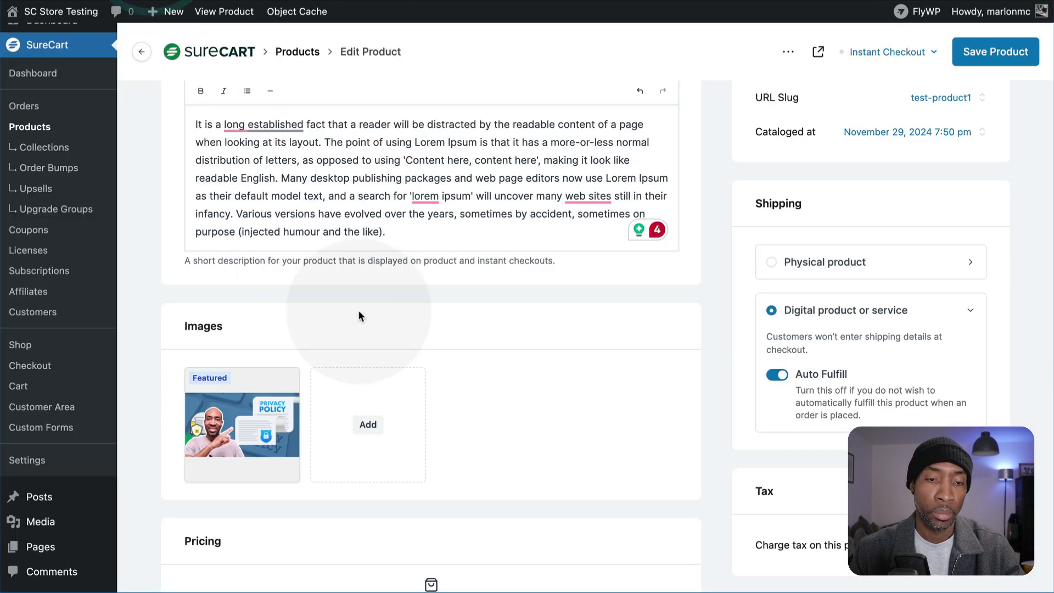
pyautogui.scroll(-2, 358, 311)
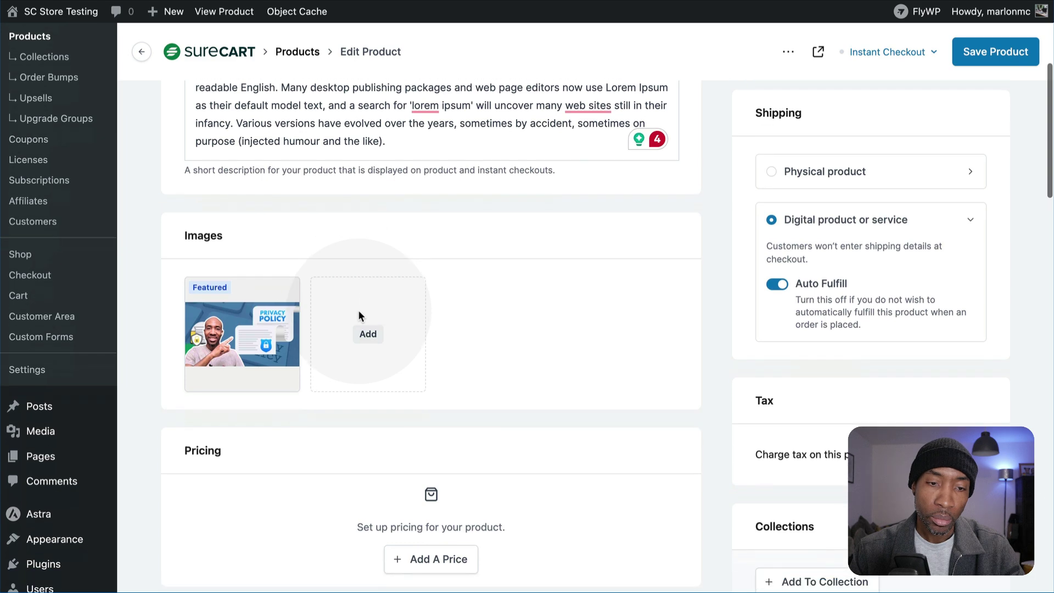
pyautogui.scroll(-10, 357, 311)
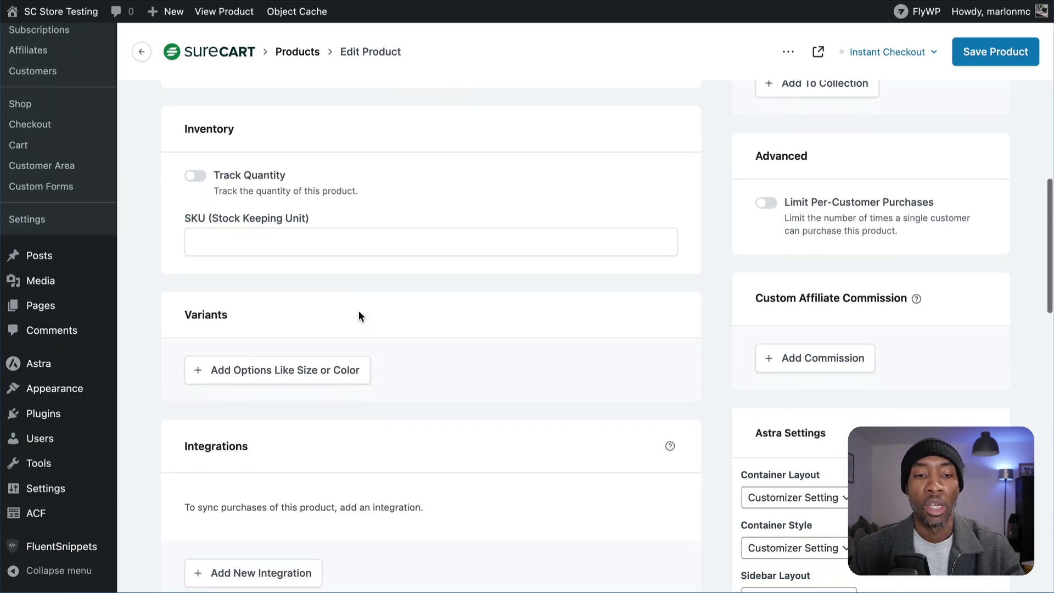
pyautogui.scroll(-12, 359, 311)
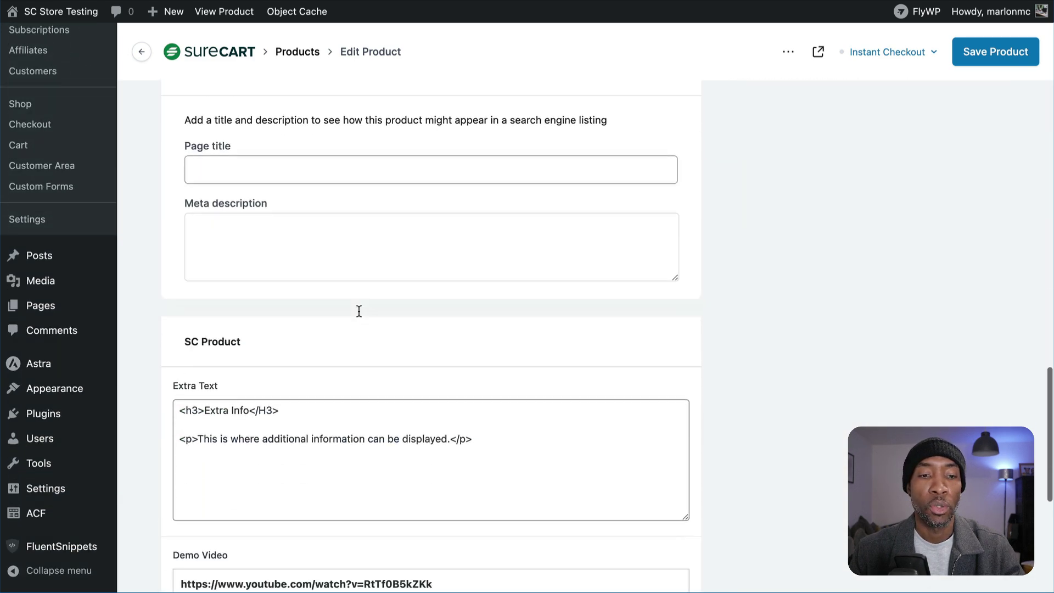
pyautogui.scroll(20, 358, 311)
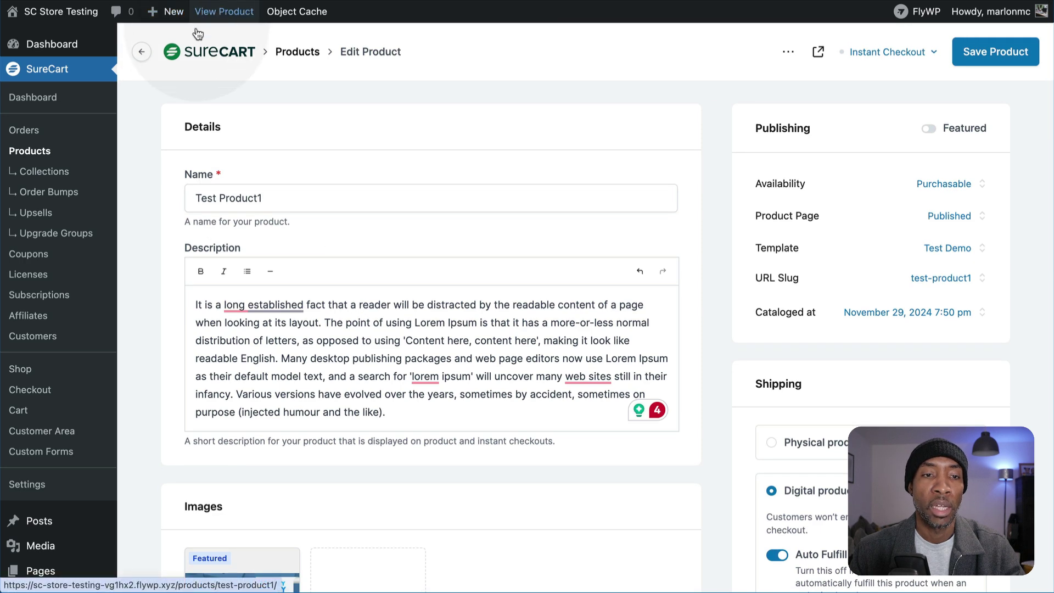
# Step: Leave the Test Product1 editor without saving and create a new product named Test3
pyautogui.click(142, 53)
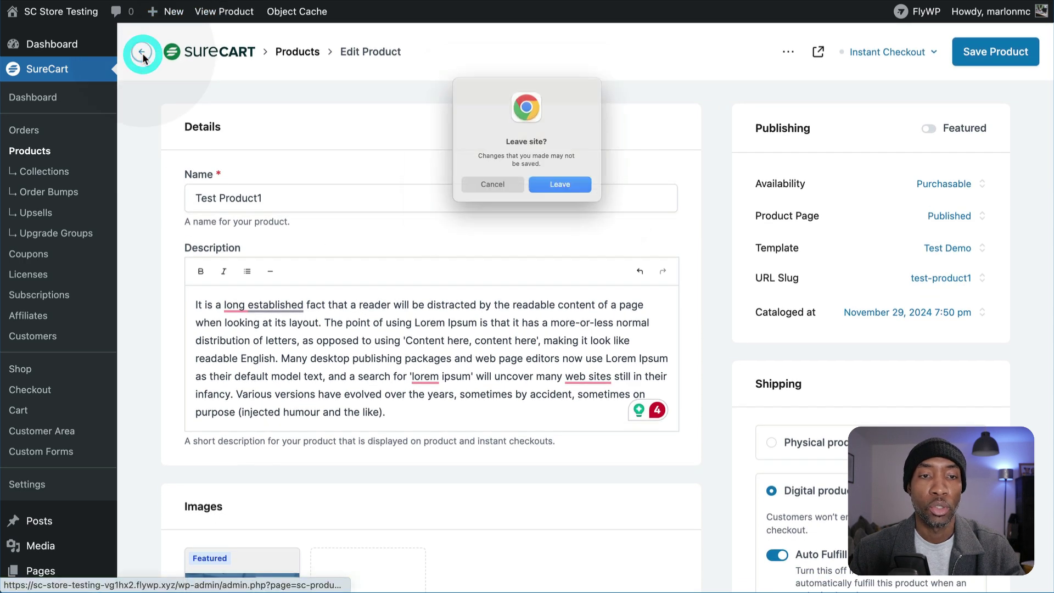
pyautogui.click(548, 199)
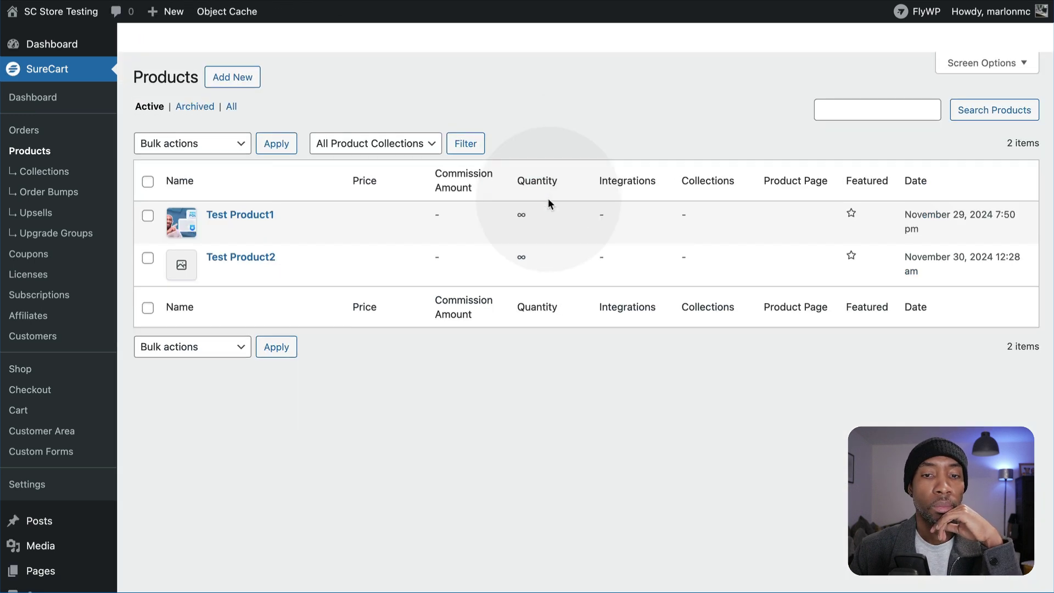
pyautogui.click(229, 97)
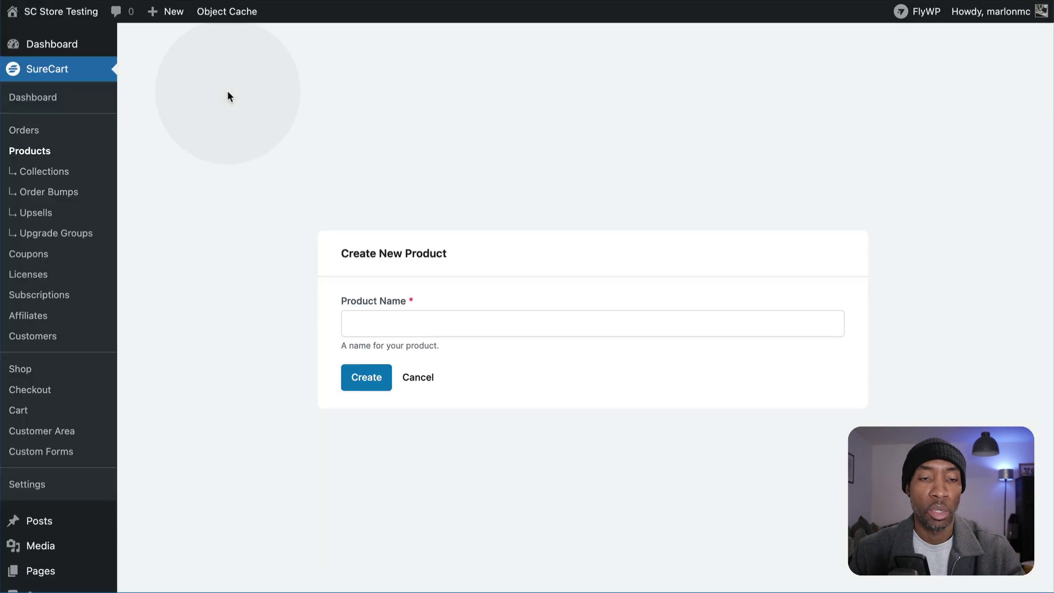
pyautogui.click(380, 323)
pyautogui.write('Test')
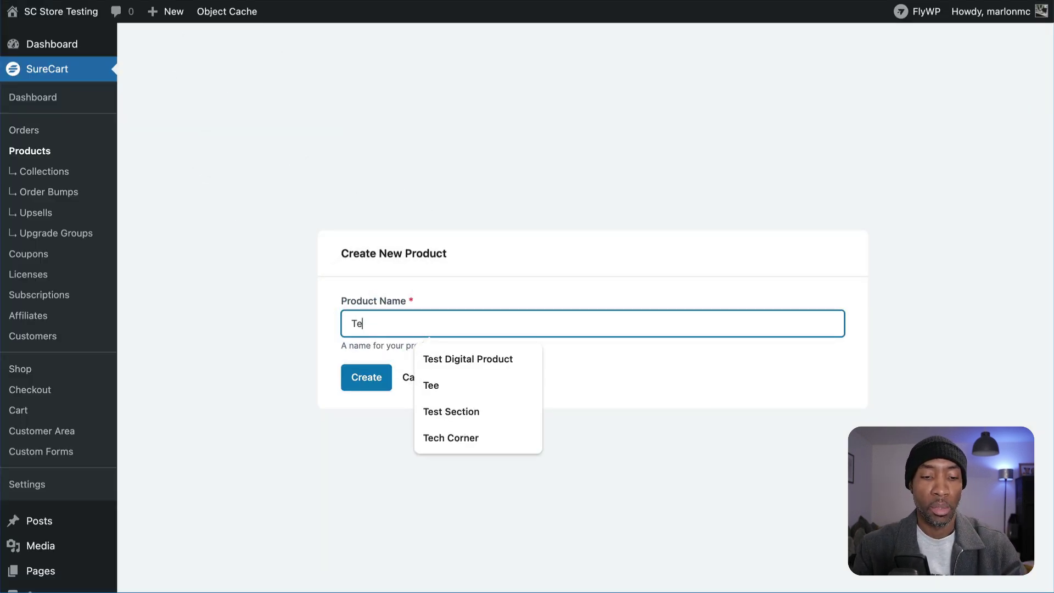
pyautogui.write('3')
pyautogui.click(366, 377)
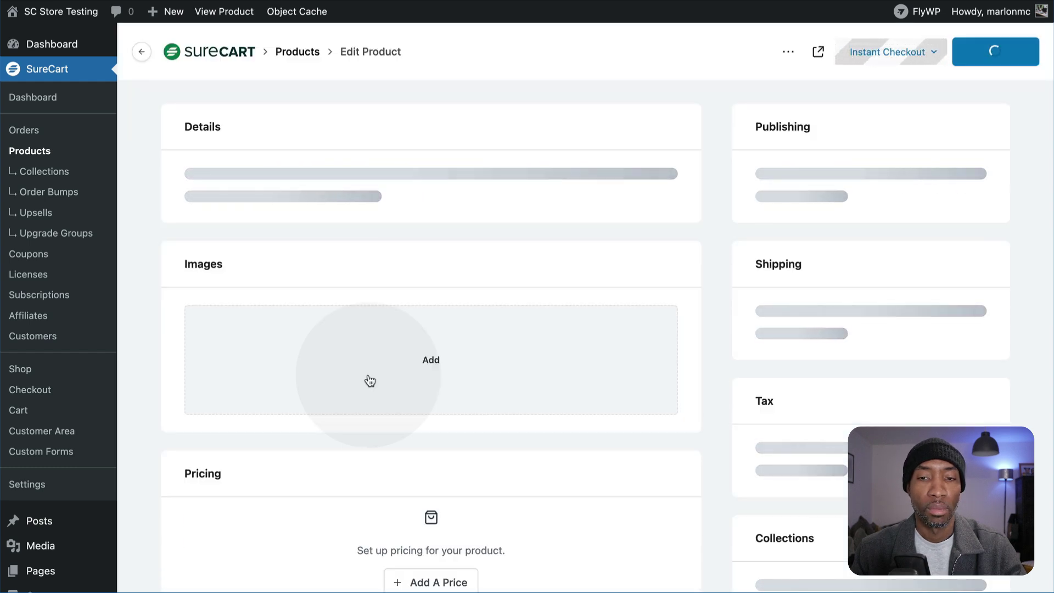
# Step: Examine the empty Extra Text and Demo Video fields of the Test3 product and place the cursor in Extra Text
pyautogui.scroll(-8, 368, 378)
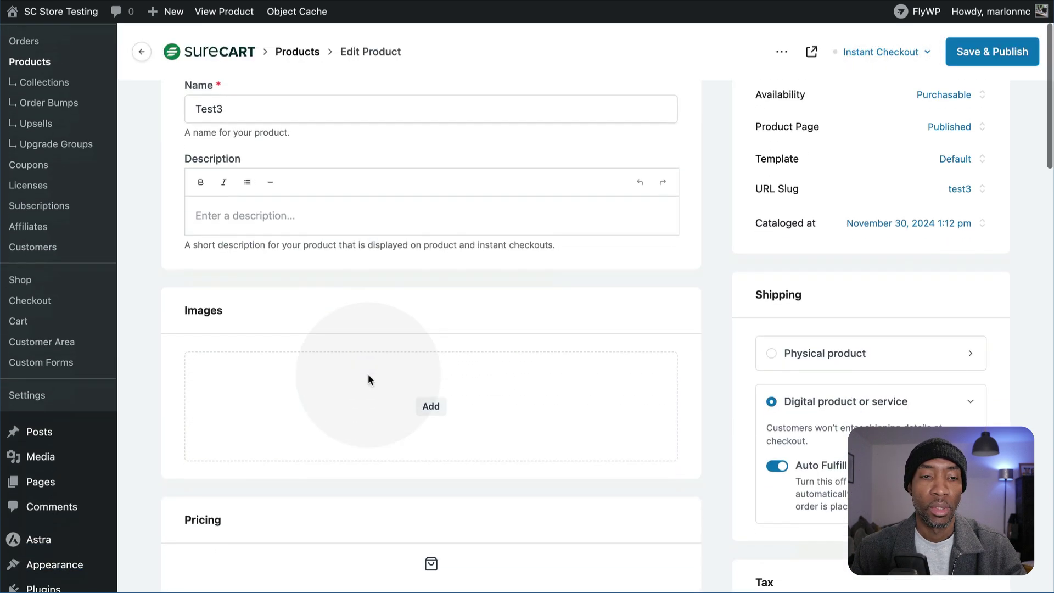
pyautogui.scroll(-18, 368, 378)
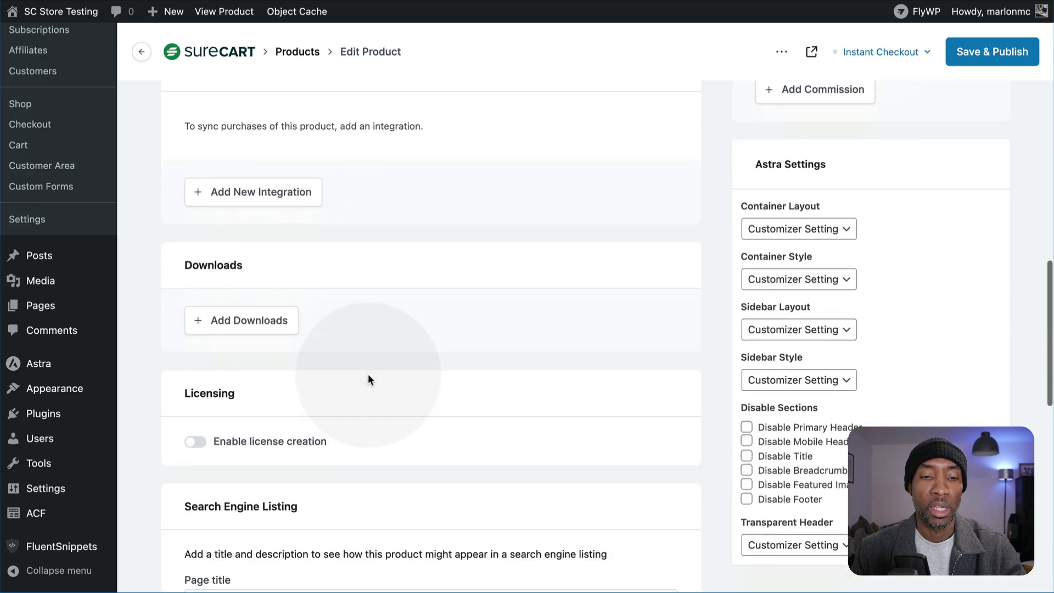
pyautogui.scroll(-2, 367, 374)
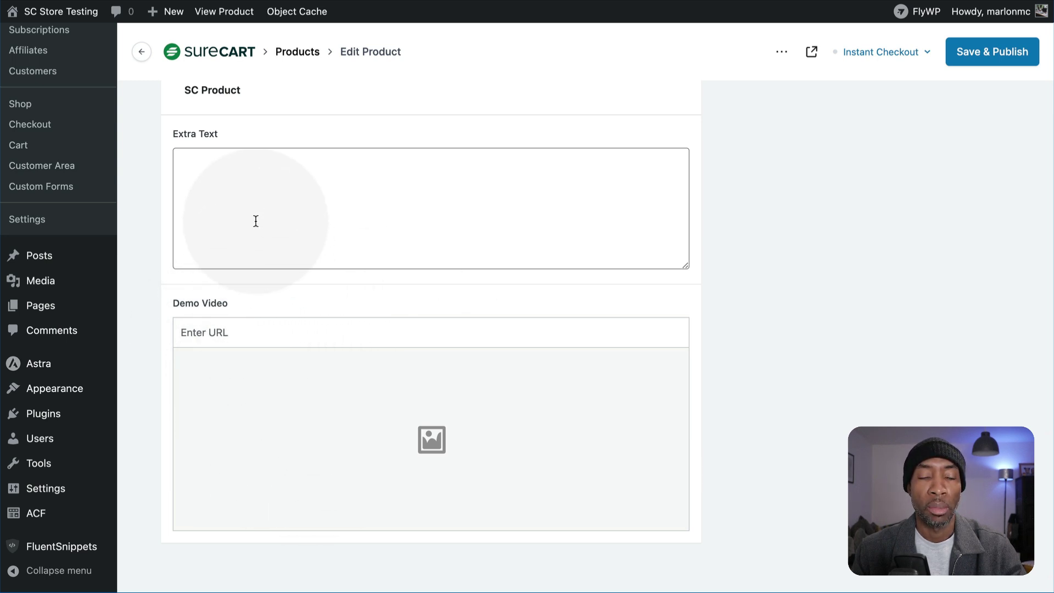
pyautogui.click(214, 172)
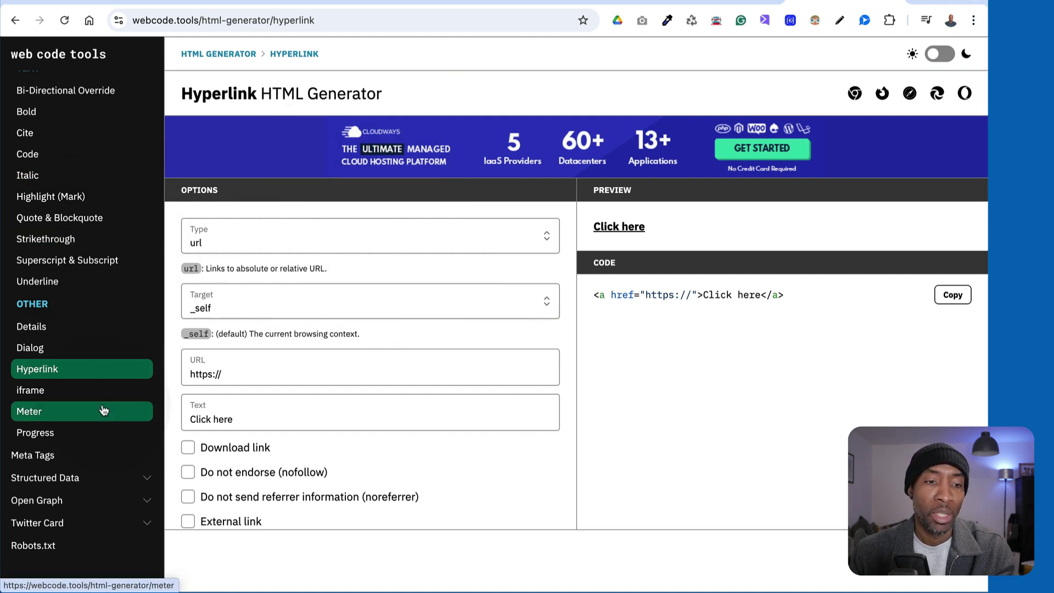
# Step: In the web code tools Hyperlink generator, review the target options and set the link text to 'This is a link'
pyautogui.scroll(-2, 104, 411)
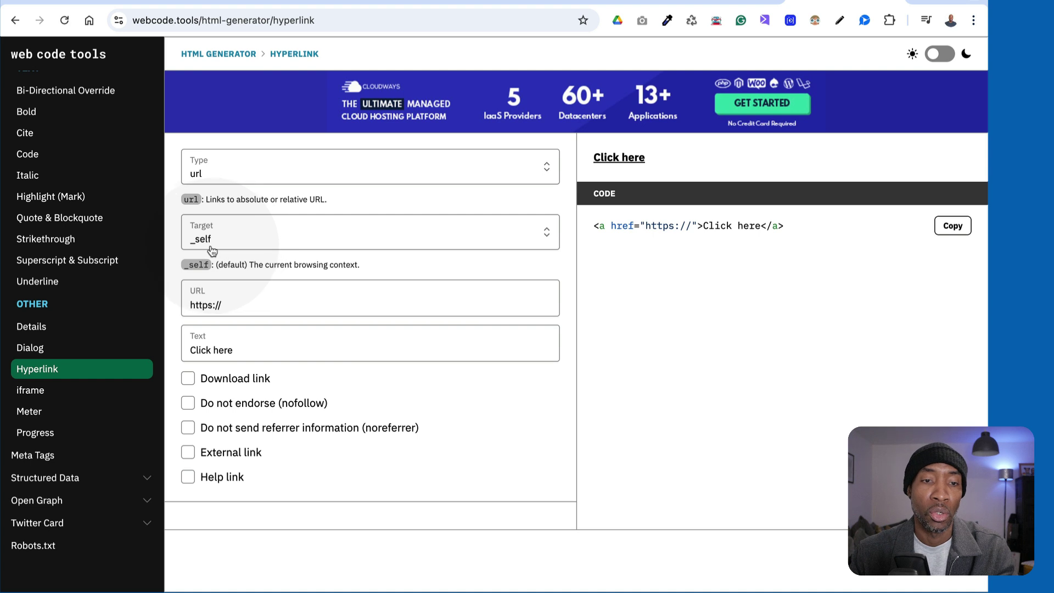
pyautogui.click(287, 245)
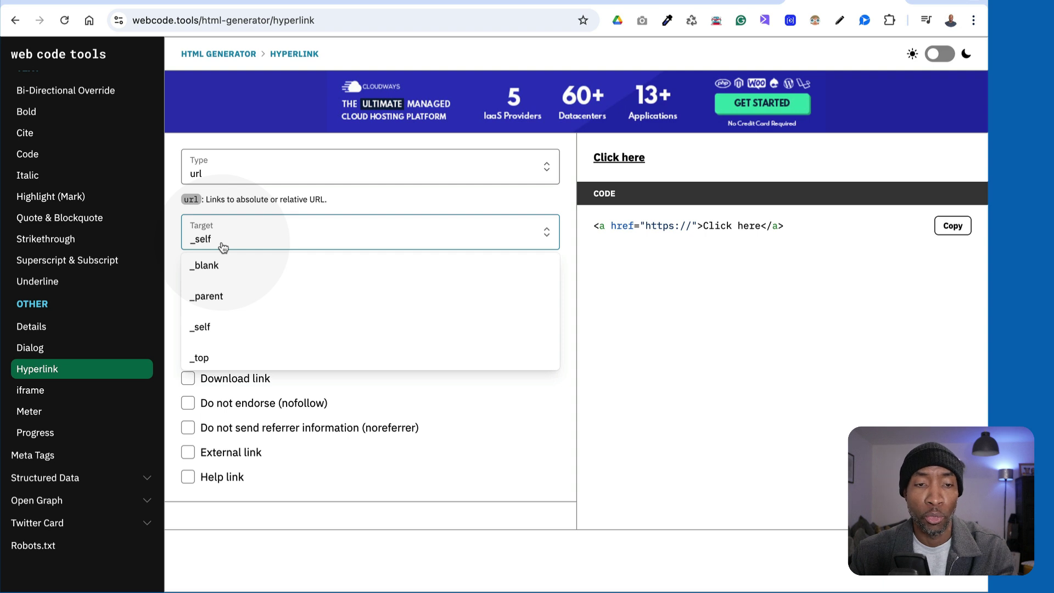
pyautogui.click(417, 513)
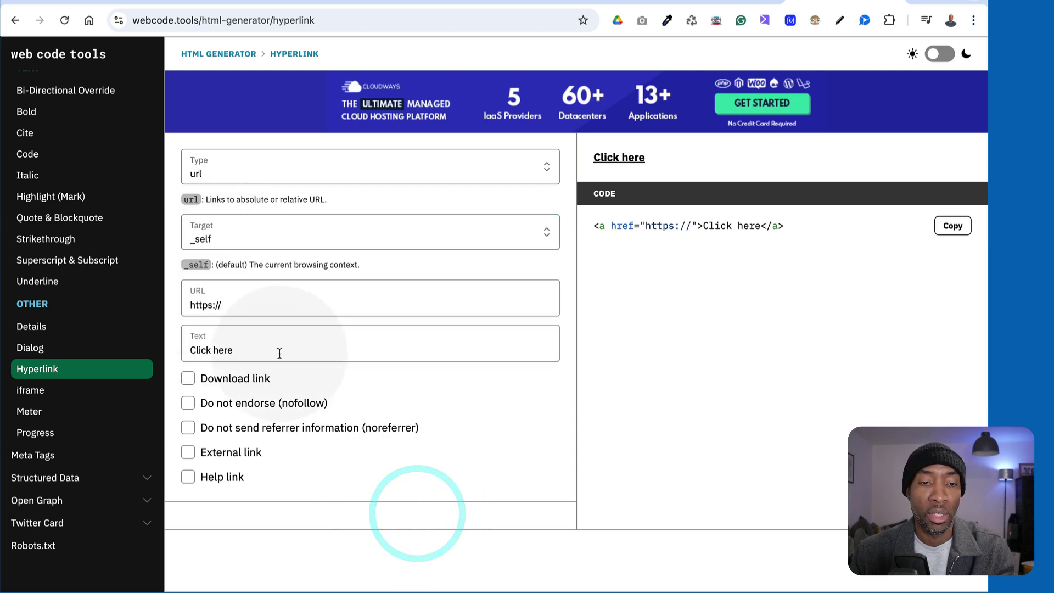
pyautogui.moveTo(243, 347); pyautogui.dragTo(144, 346)
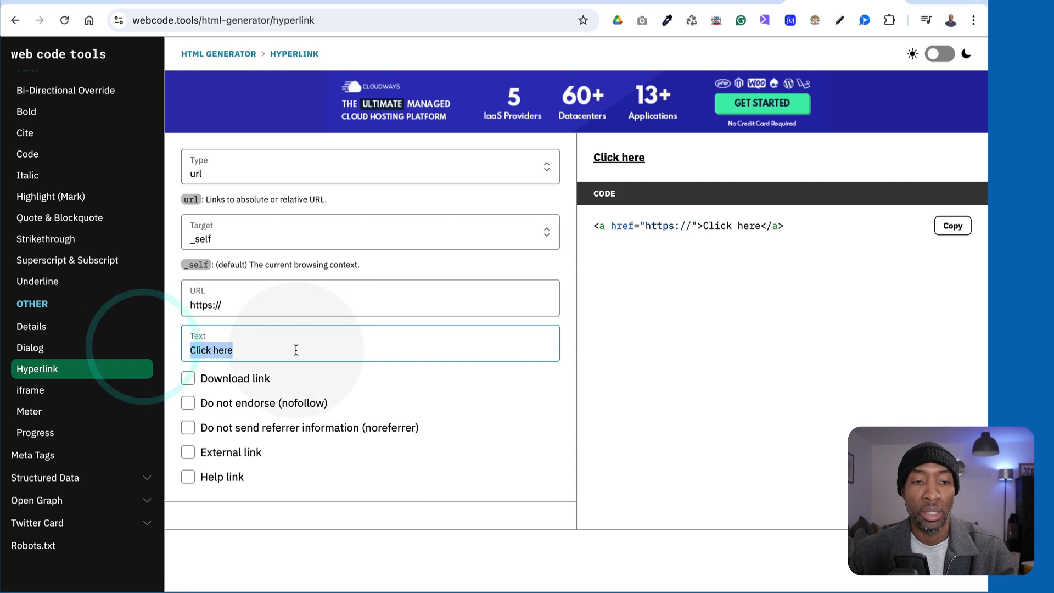
pyautogui.write('This is a link')
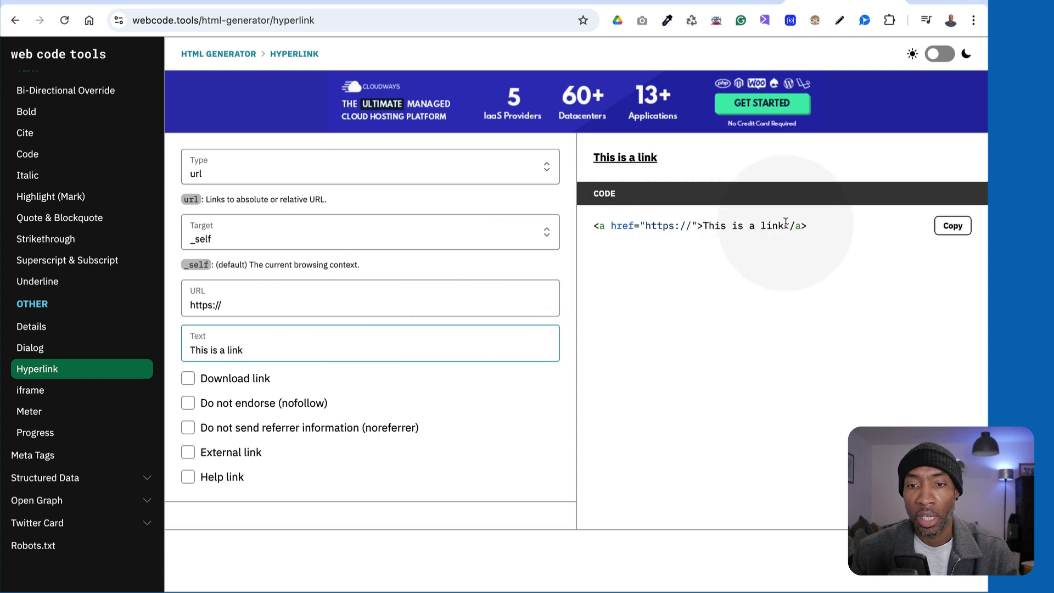
pyautogui.click(230, 304)
pyautogui.doubleClick(230, 304)
pyautogui.click(233, 300)
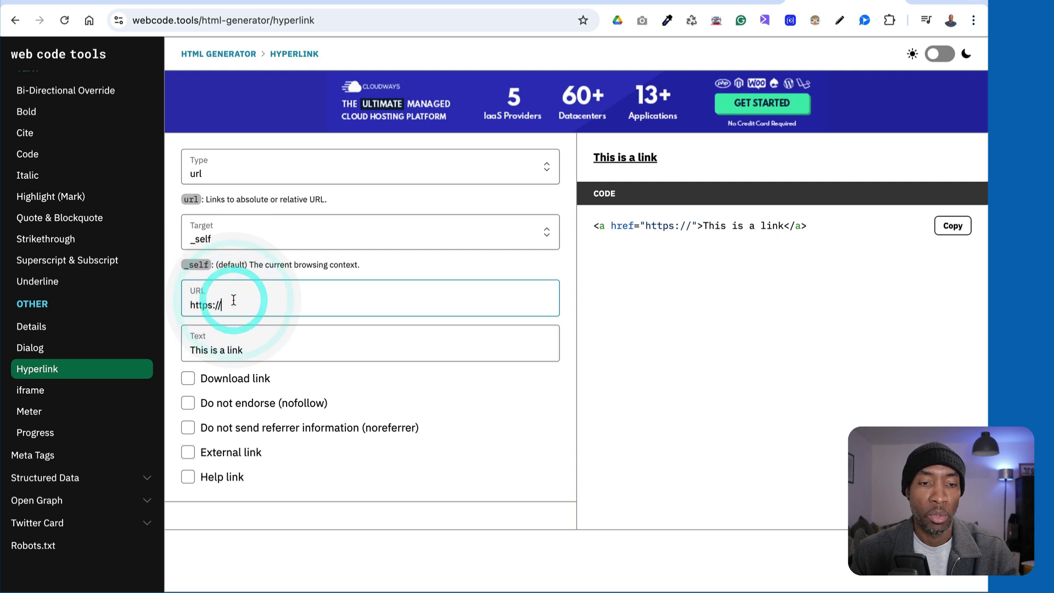
pyautogui.write('abc.com')
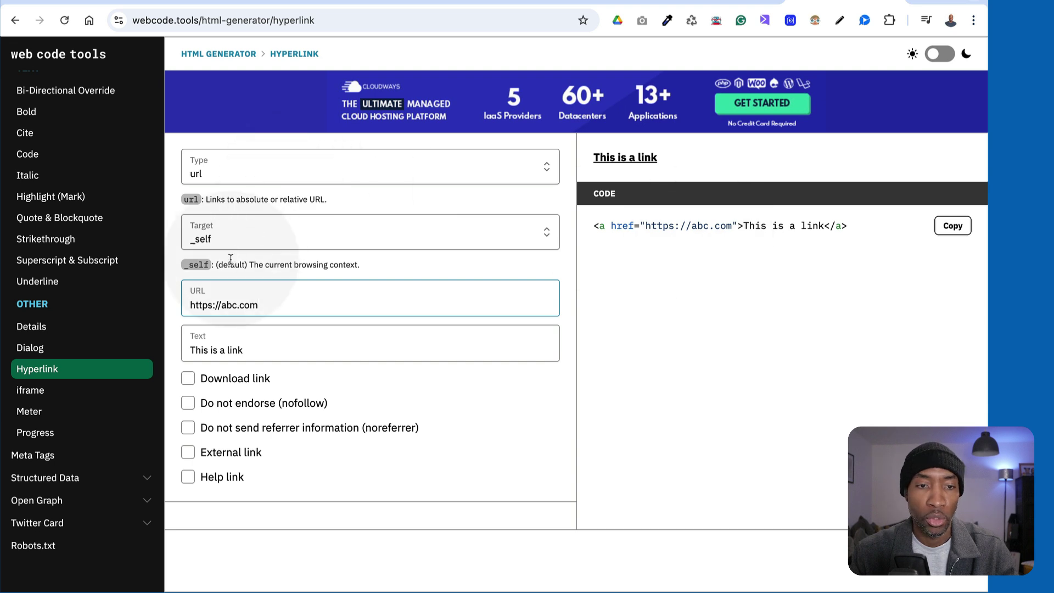
pyautogui.click(237, 235)
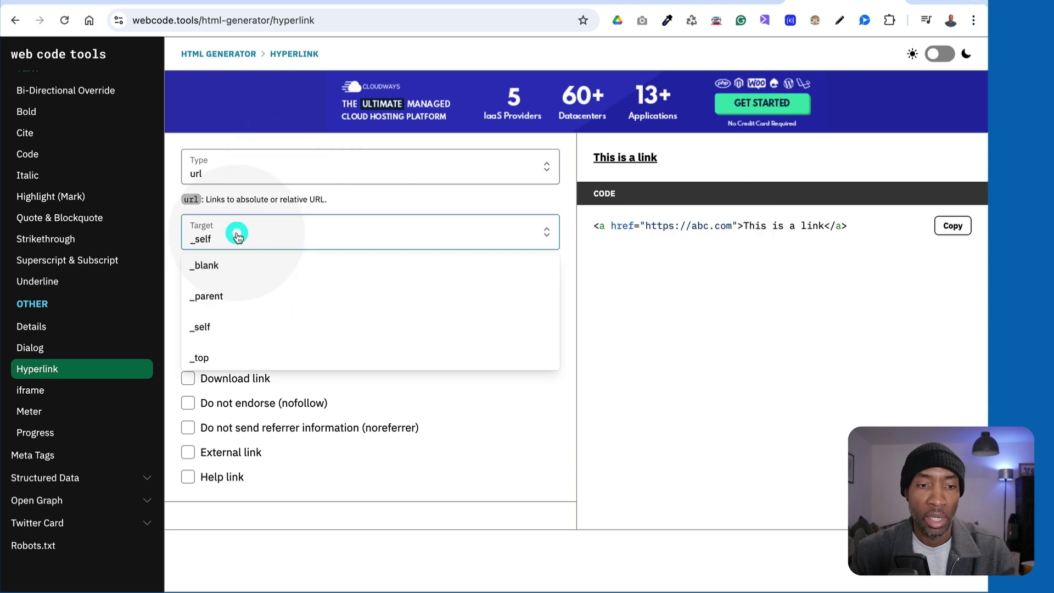
pyautogui.click(217, 265)
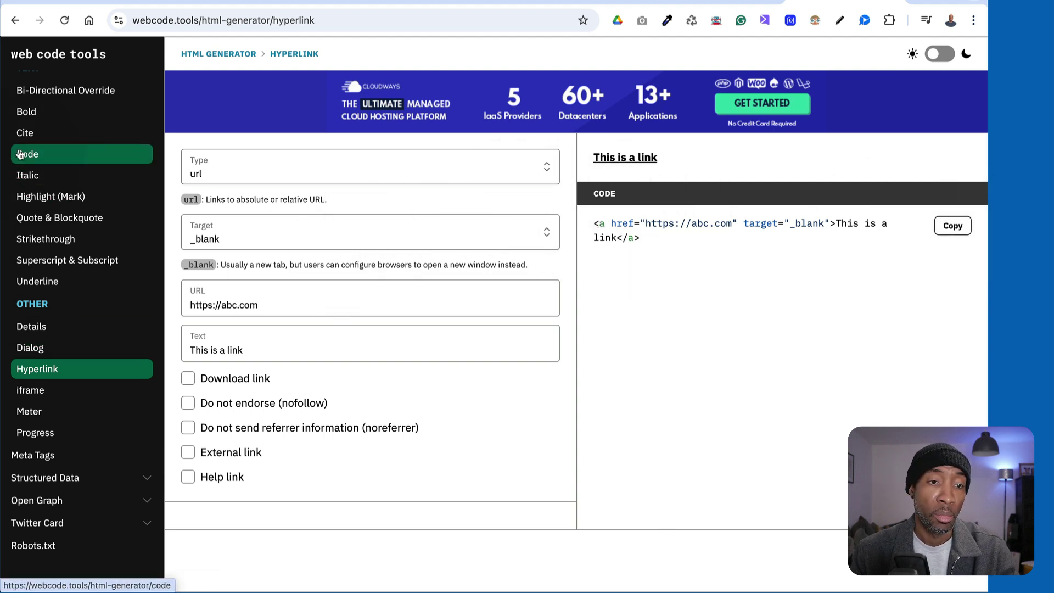
# Step: Examine the opening strong tag in the Bold HTML generator, then return to the SureCart product's Extra Text field
pyautogui.click(34, 112)
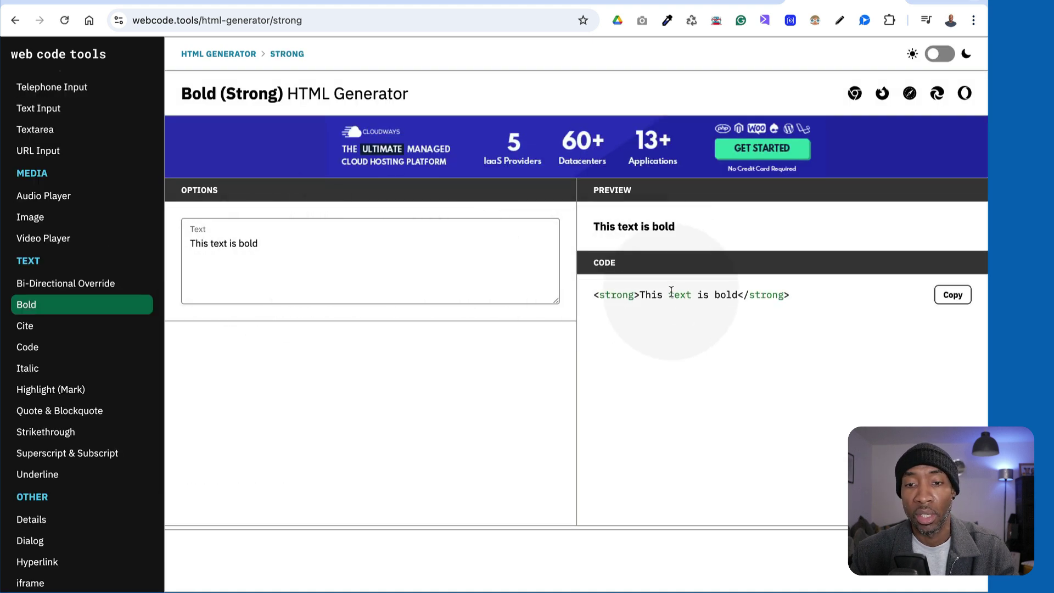
pyautogui.moveTo(595, 293); pyautogui.dragTo(638, 291)
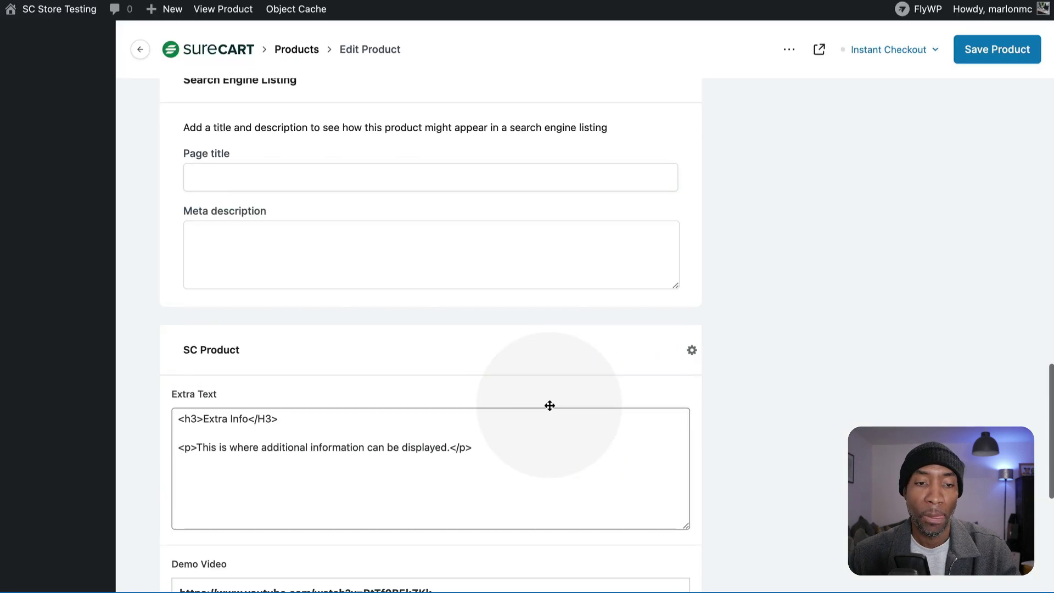
pyautogui.scroll(-5, 549, 405)
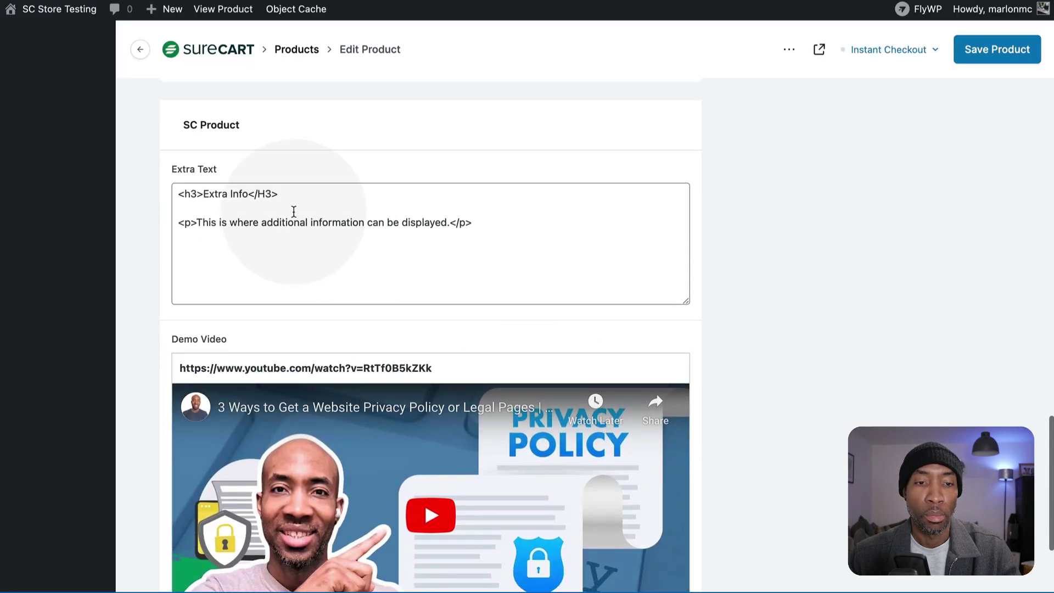
# Step: Examine Test Product1's Demo Video and the h3 heading and paragraph markup in its Extra Text field
pyautogui.scroll(-2, 231, 376)
pyautogui.scroll(-1, 232, 376)
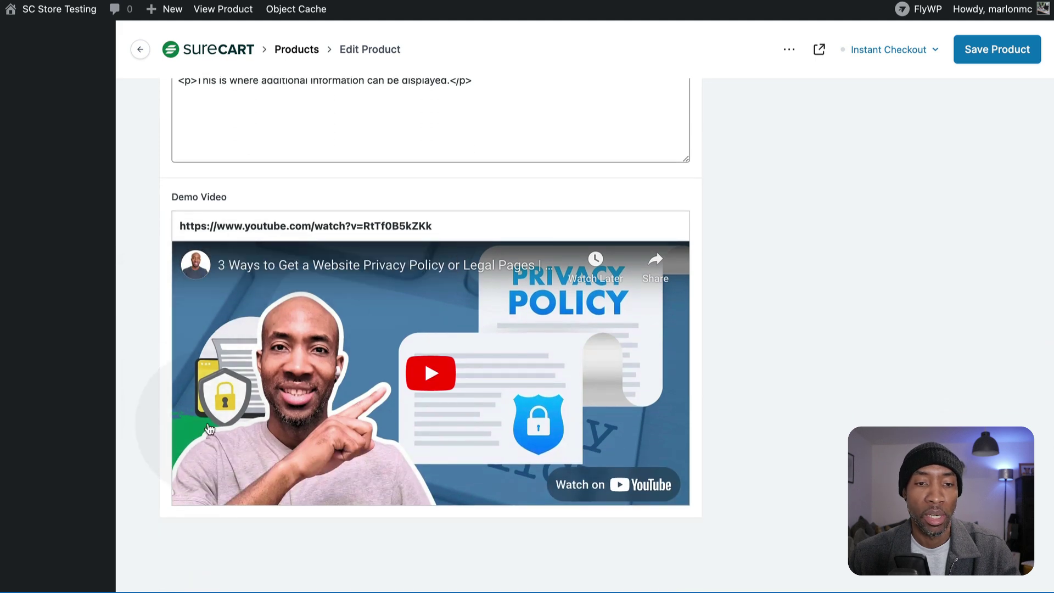
pyautogui.scroll(3, 241, 429)
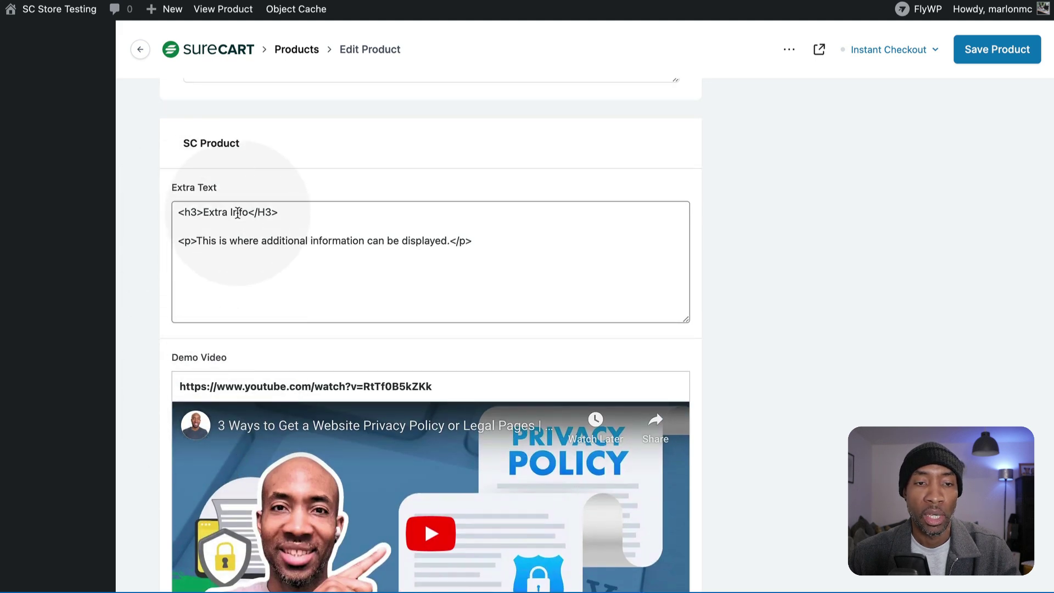
pyautogui.click(281, 211)
pyautogui.moveTo(281, 211); pyautogui.dragTo(175, 211)
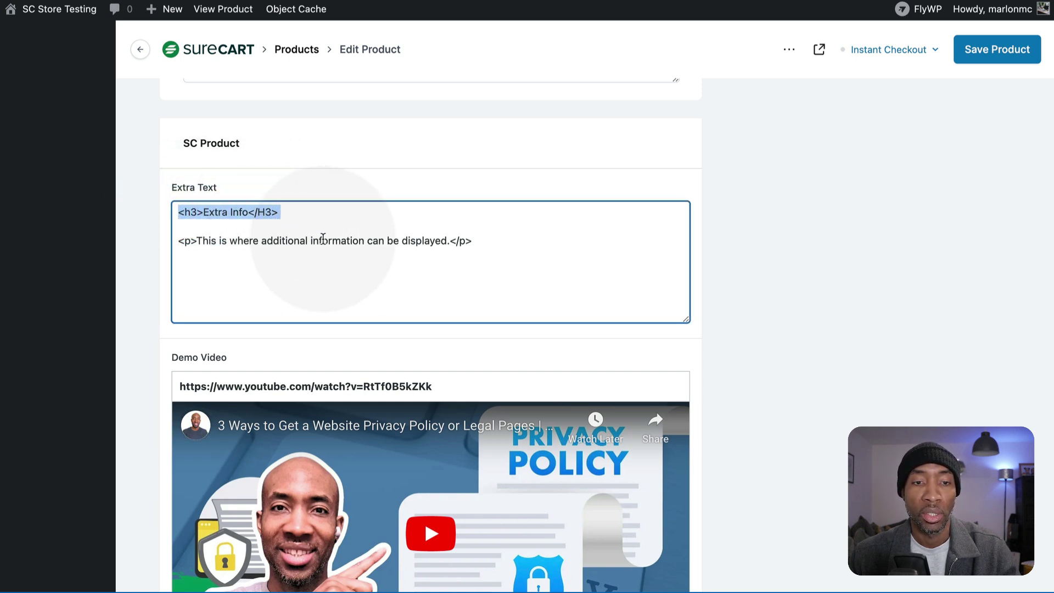
pyautogui.click(387, 239)
# Step: Change Test Product1's template to Default and save the product
pyautogui.scroll(8, 387, 237)
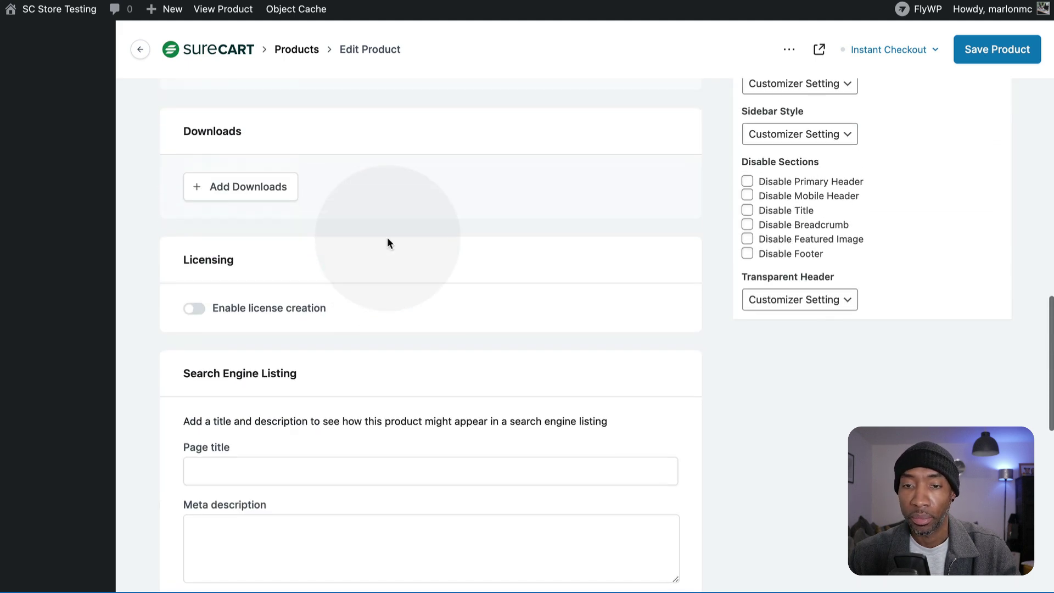
pyautogui.scroll(20, 387, 237)
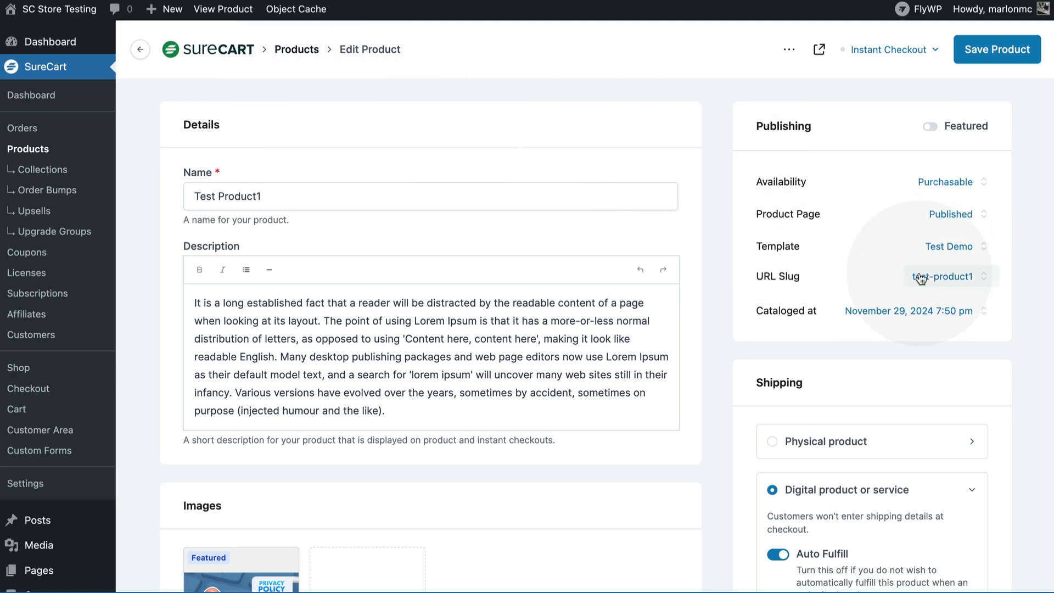
pyautogui.click(945, 252)
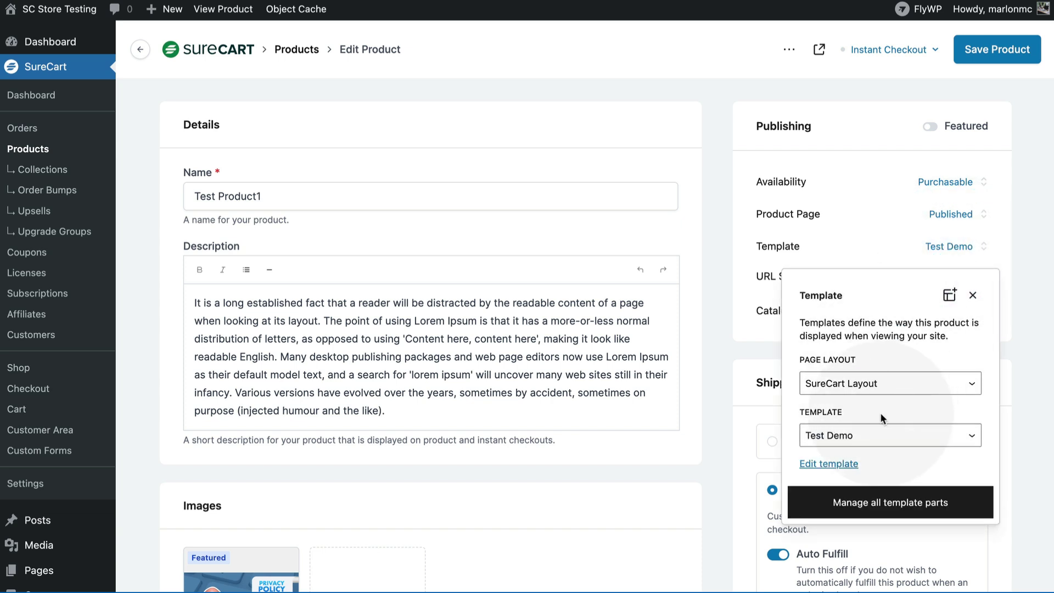
pyautogui.click(846, 439)
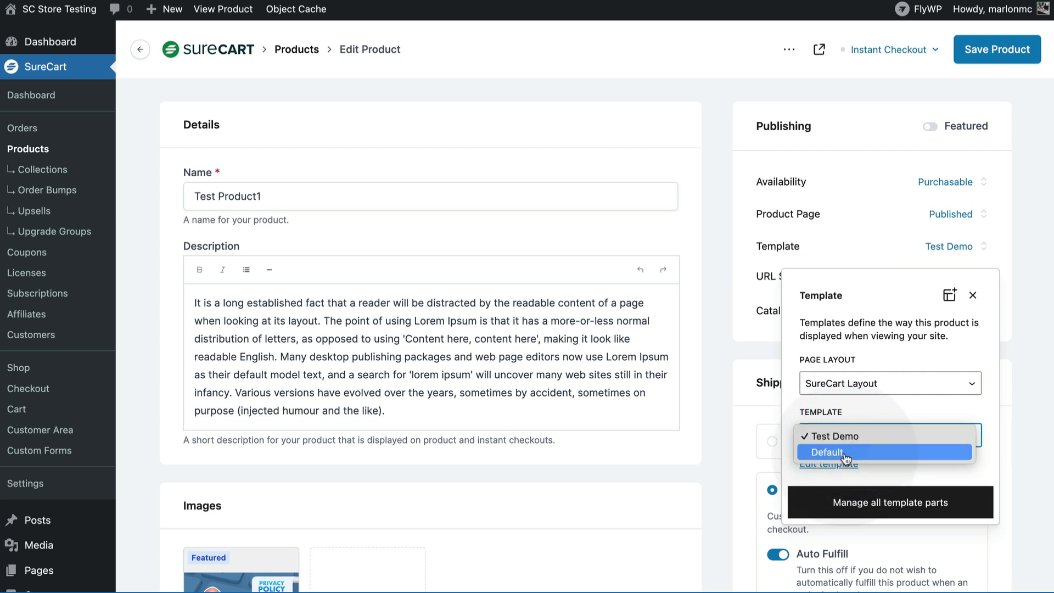
pyautogui.click(843, 452)
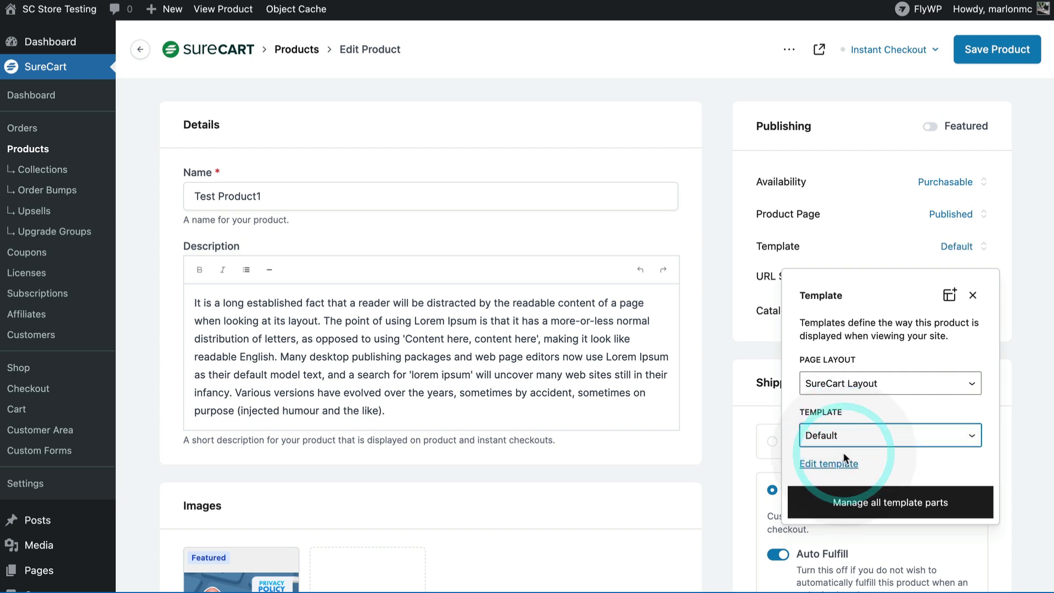
pyautogui.click(980, 47)
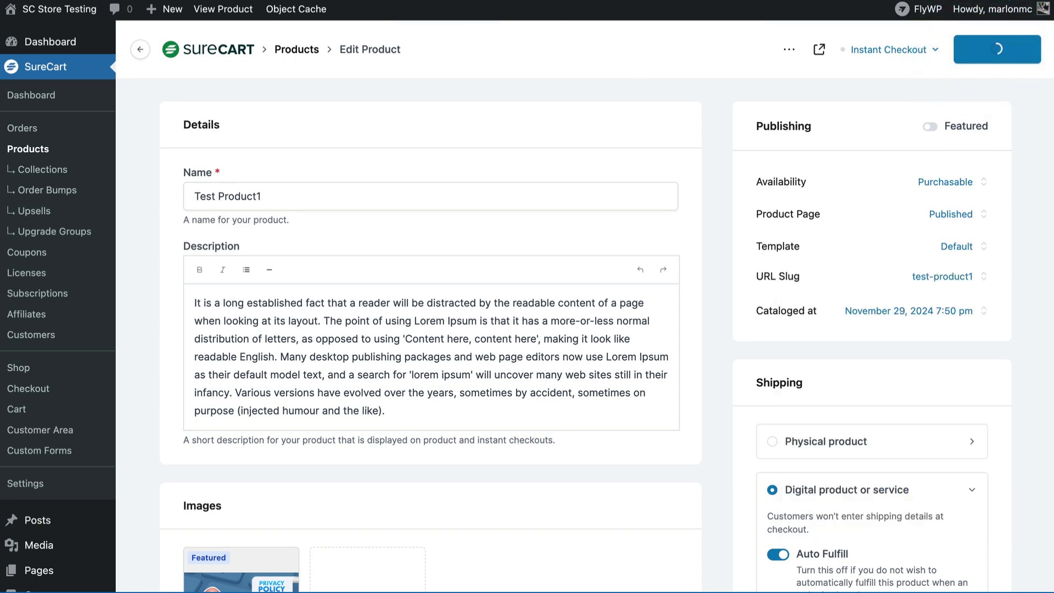
# Step: View Test Product1's live page and check whether the demo video and Extra Info section are displayed
pyautogui.click(223, 9)
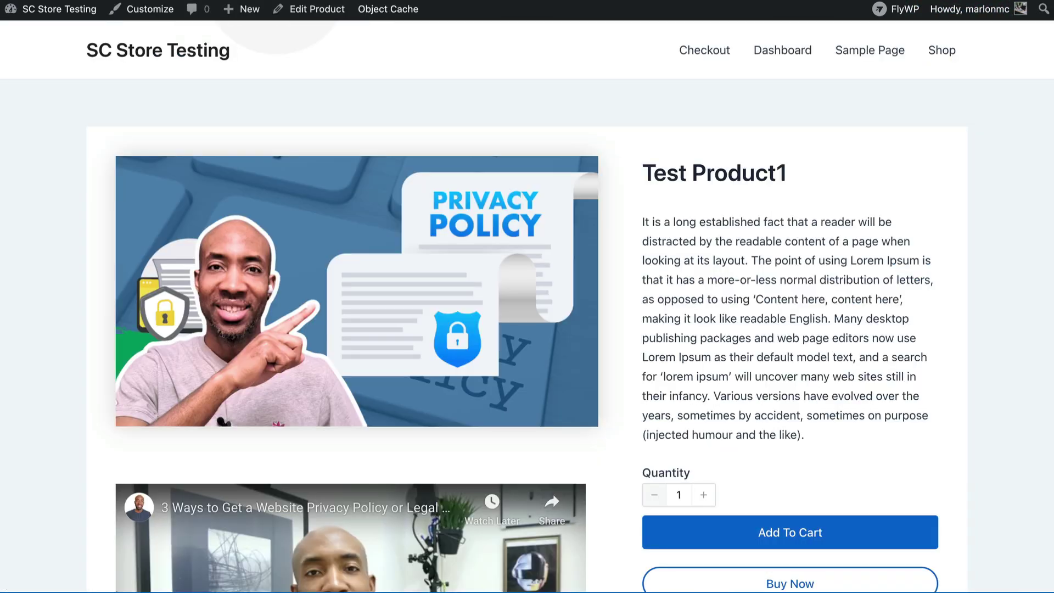
pyautogui.scroll(-3, 364, 202)
pyautogui.scroll(2, 365, 202)
pyautogui.scroll(-2, 364, 202)
pyautogui.scroll(-1, 364, 197)
pyautogui.scroll(-4, 342, 423)
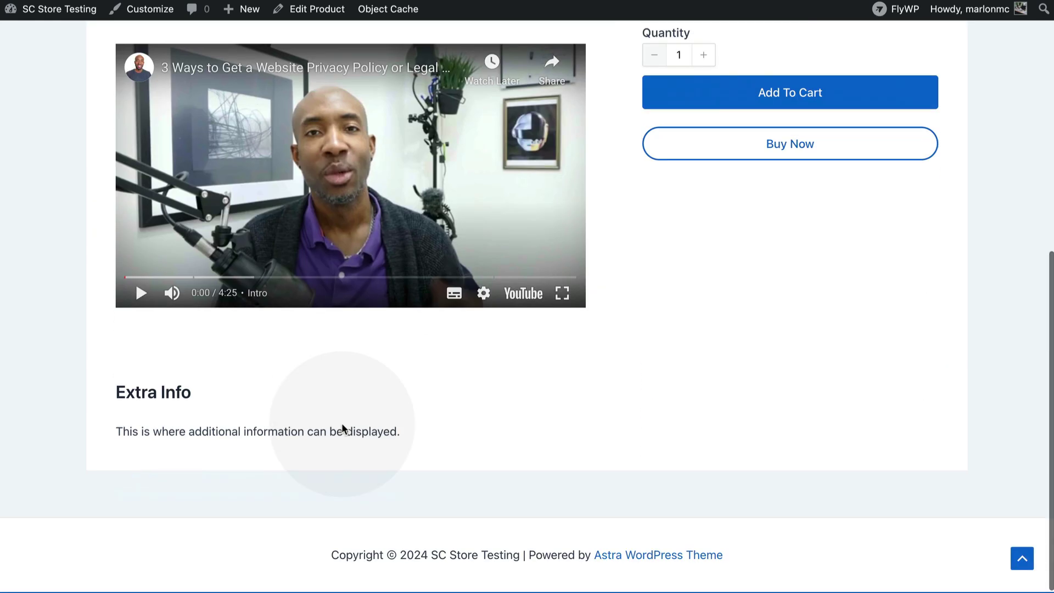
pyautogui.scroll(6, 324, 365)
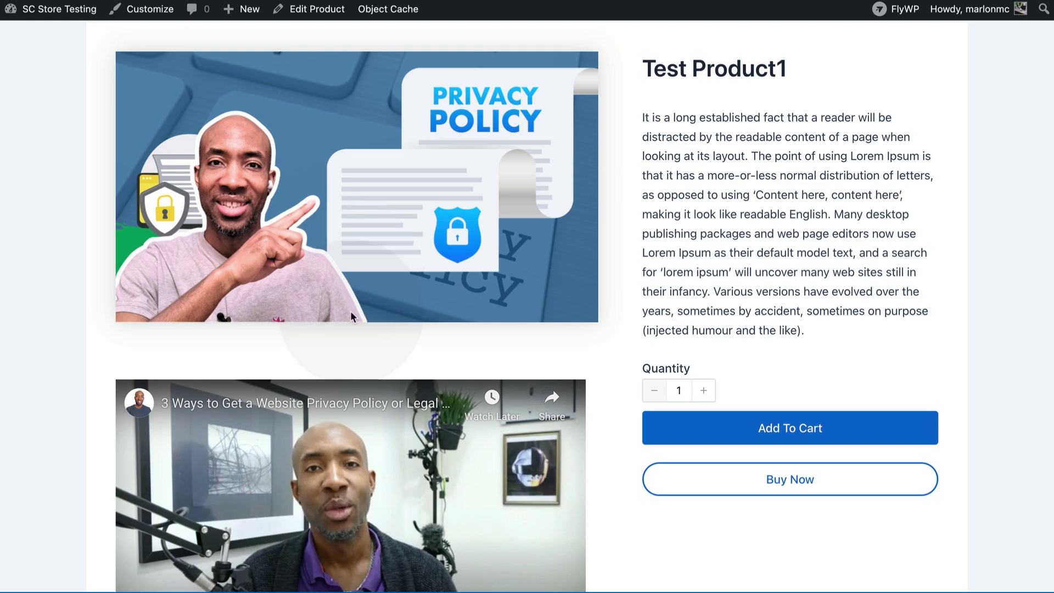
pyautogui.scroll(-1, 353, 436)
pyautogui.scroll(2, 350, 431)
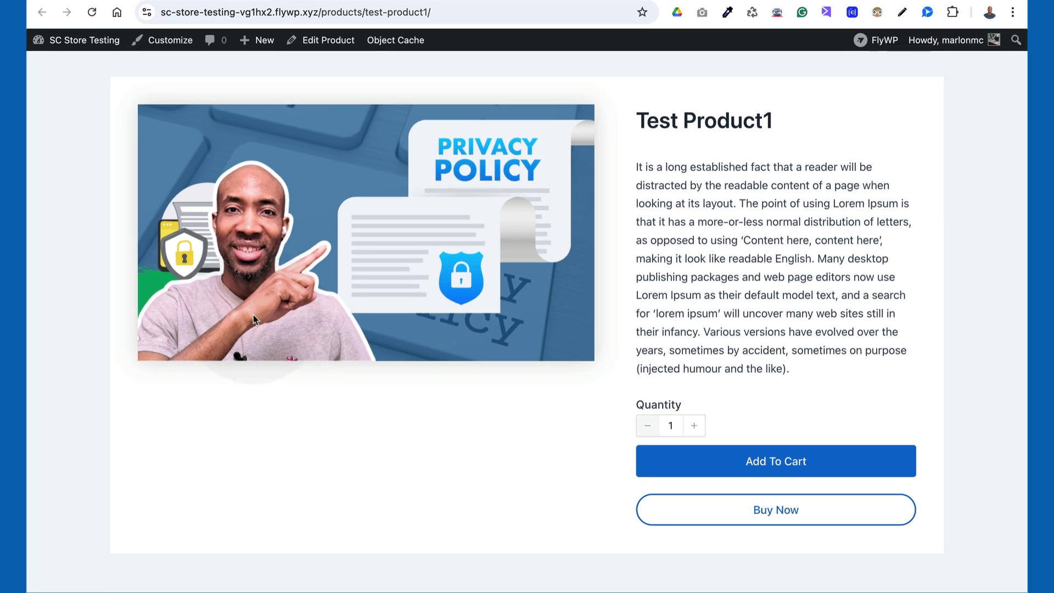
# Step: Return to editing Test Product1, set its template to Test Demo and save the product
pyautogui.click(159, 0)
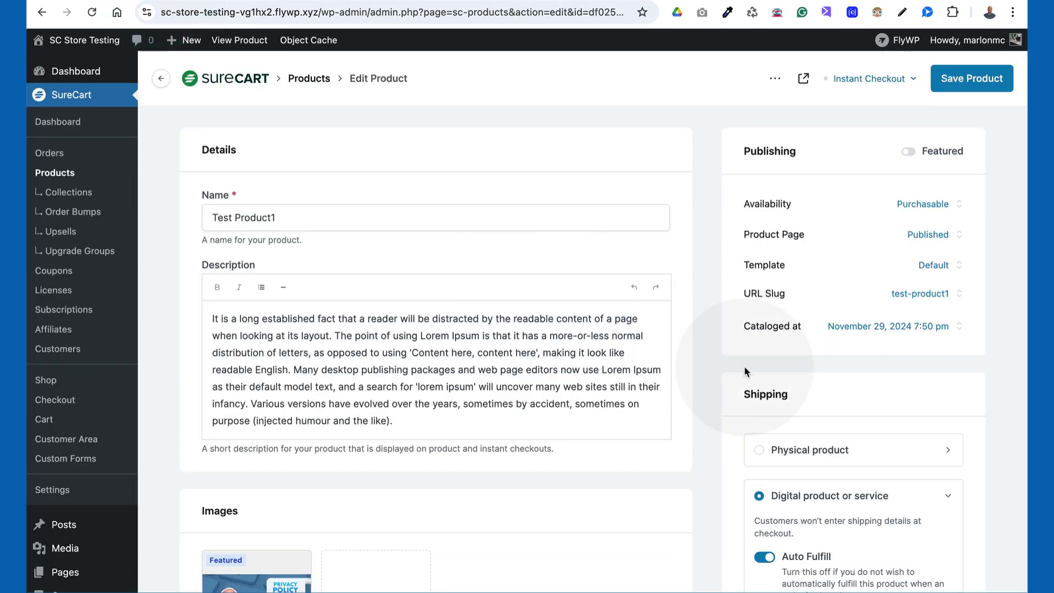
pyautogui.click(933, 265)
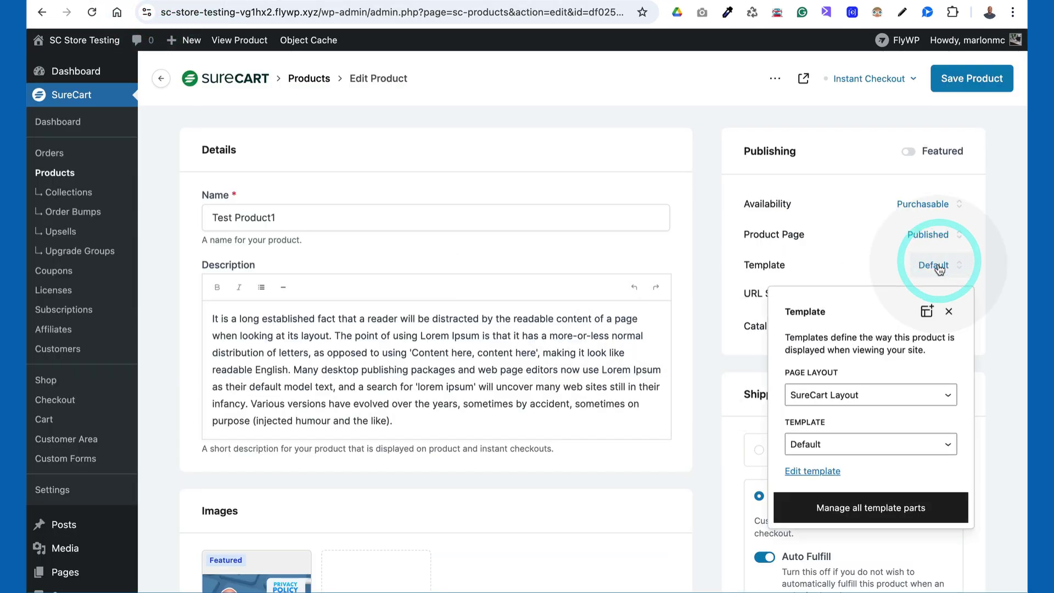
pyautogui.click(845, 443)
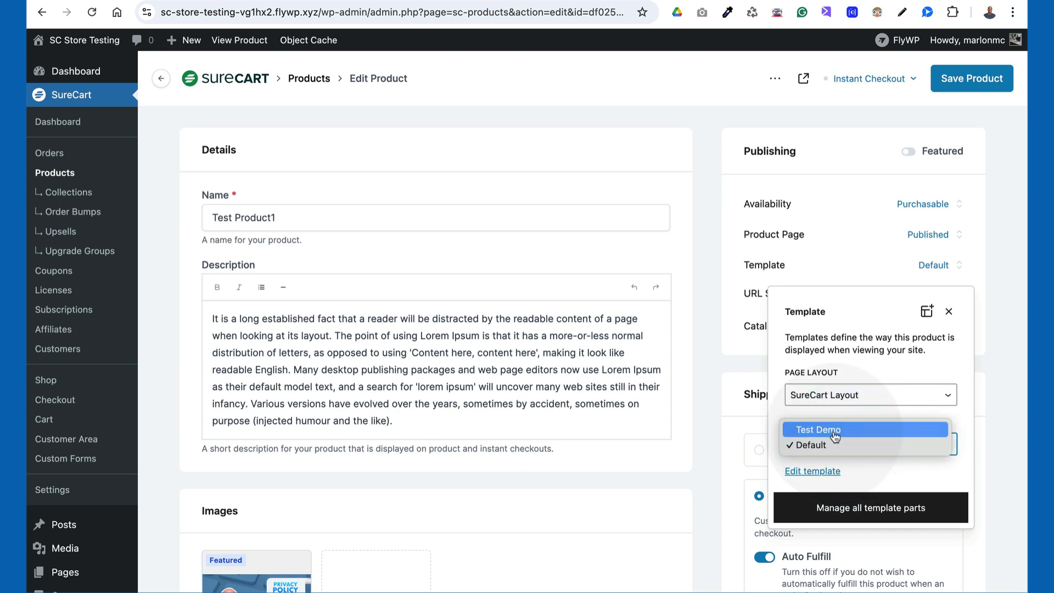
pyautogui.click(831, 431)
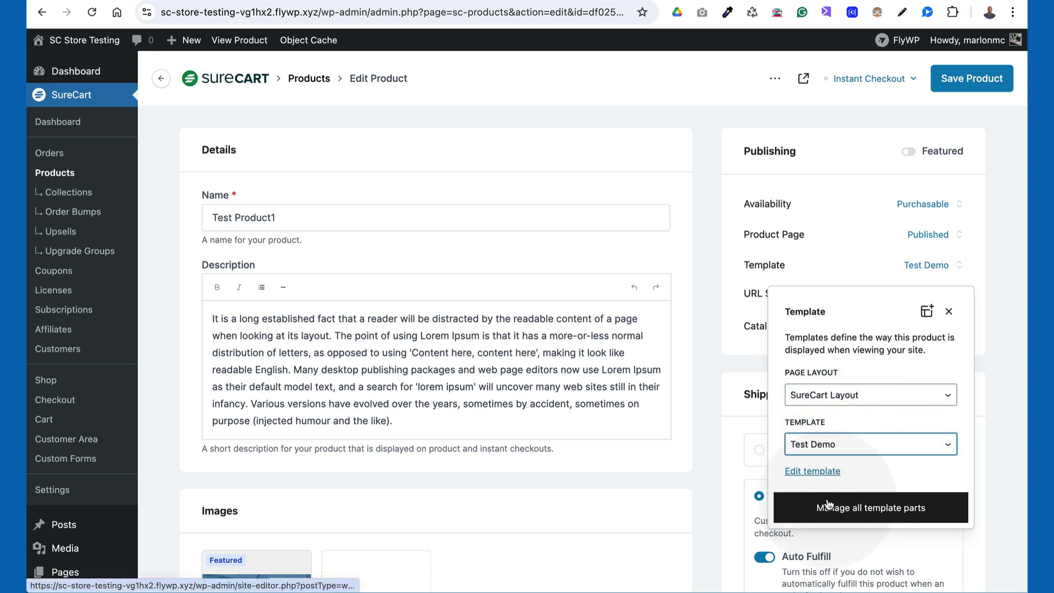
pyautogui.click(958, 81)
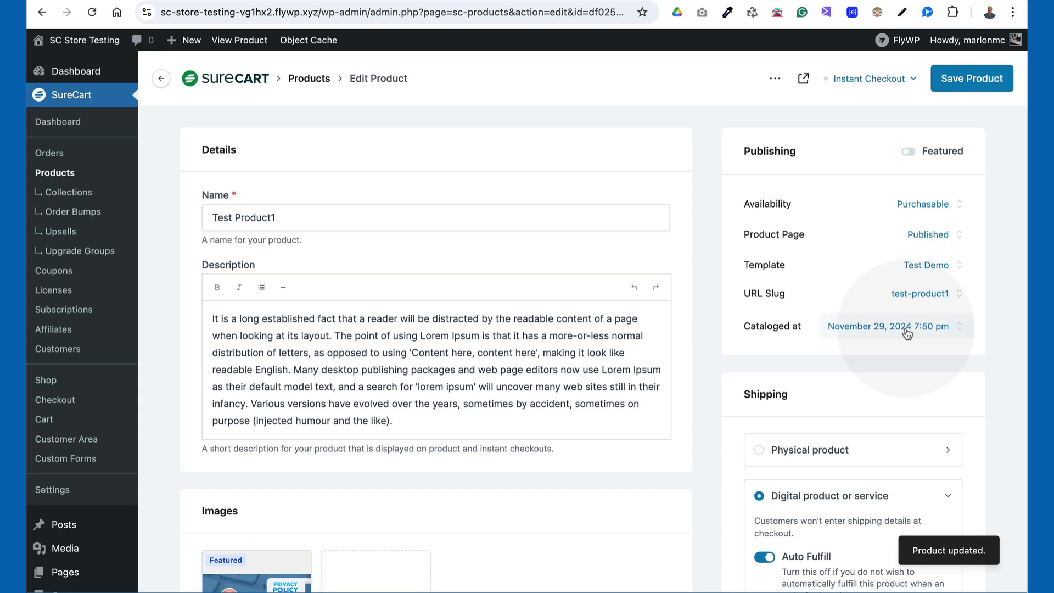
# Step: Open the product's Test Demo template for editing and select its Product Media block
pyautogui.click(927, 273)
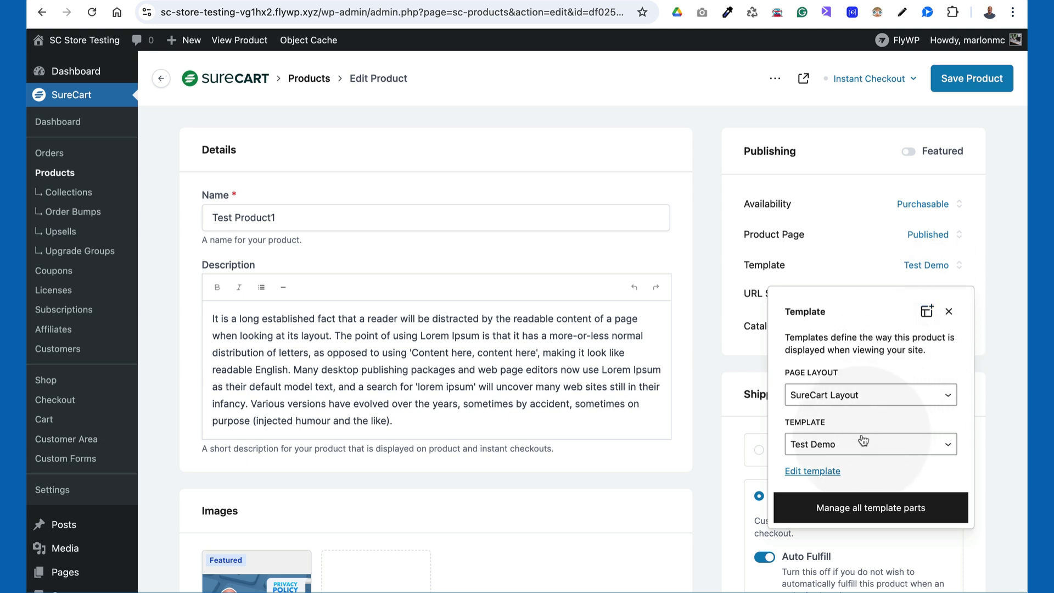
pyautogui.click(810, 473)
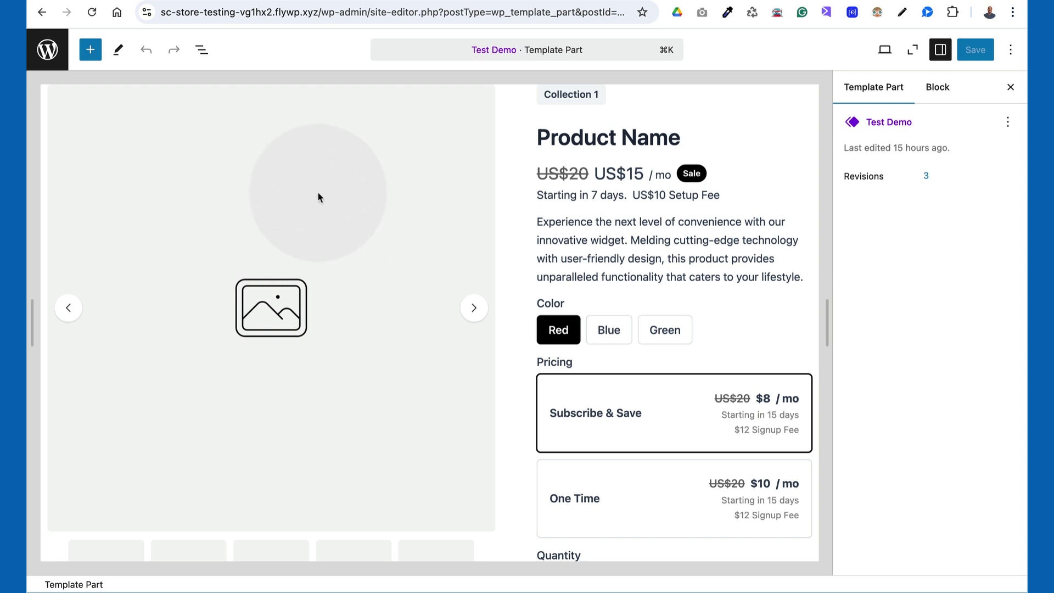
pyautogui.click(265, 175)
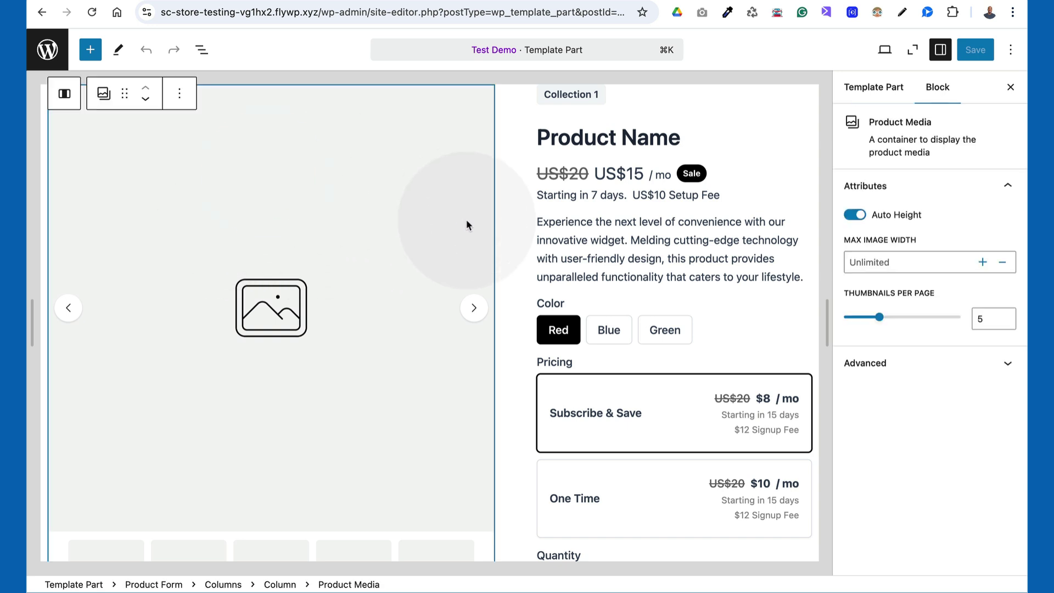
pyautogui.scroll(-4, 466, 219)
pyautogui.scroll(4, 466, 219)
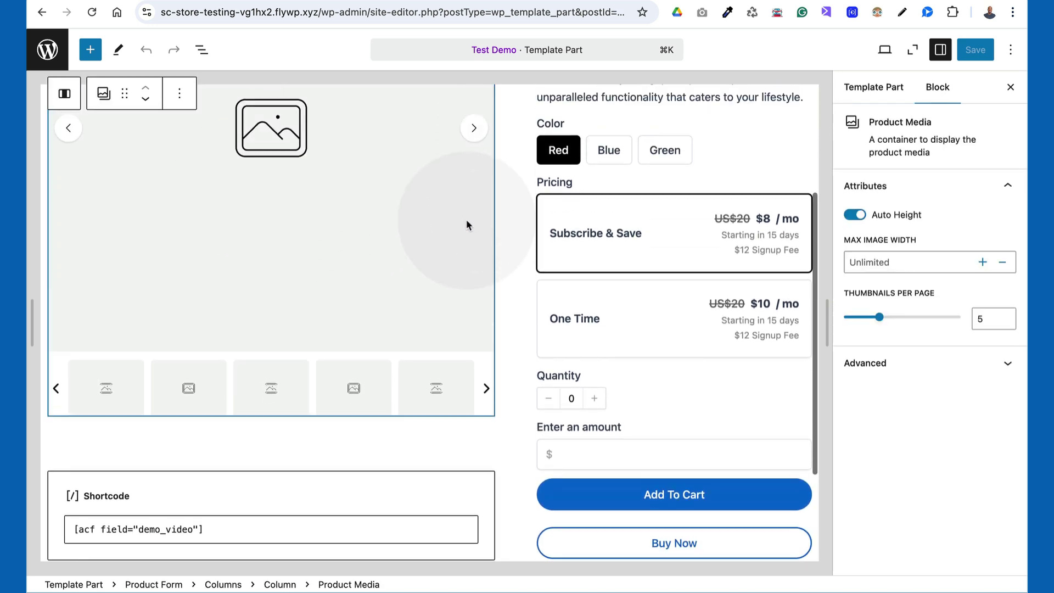
pyautogui.click(352, 201)
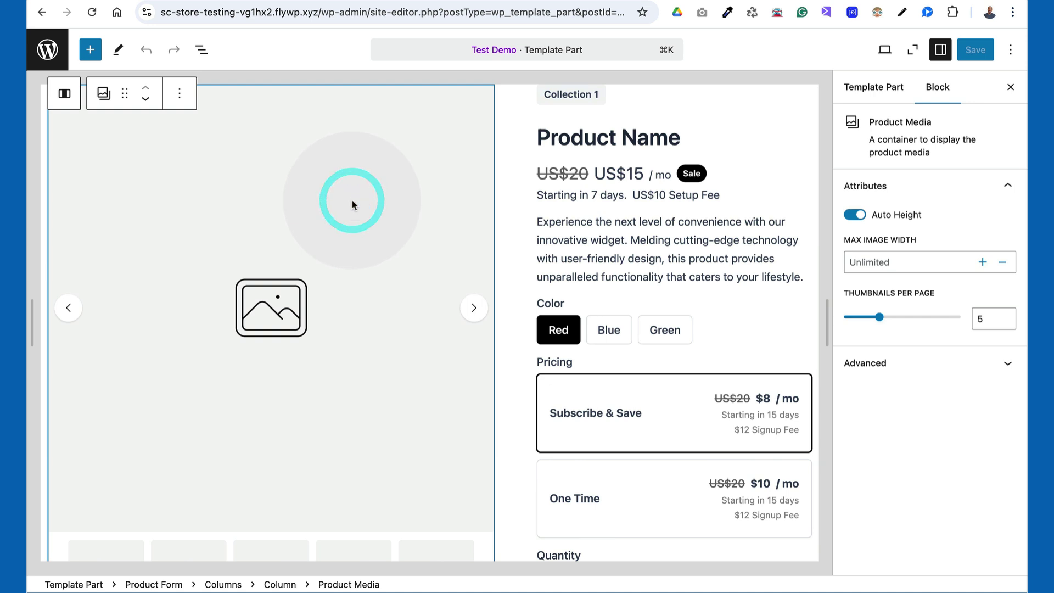
# Step: Examine the template from the Product Description block down to the demo_video and extra_text shortcodes
pyautogui.click(620, 222)
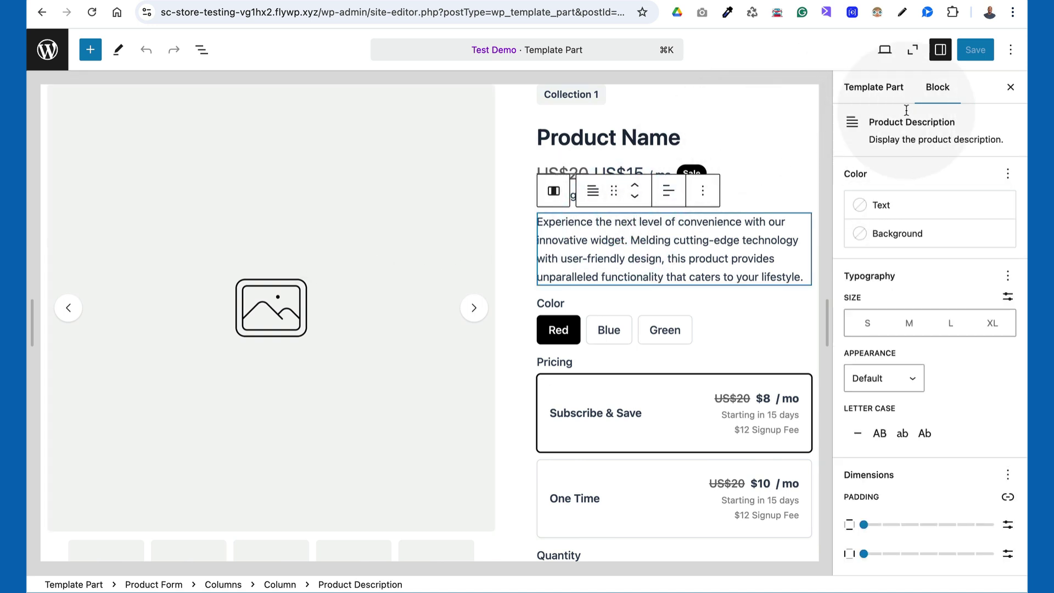
pyautogui.scroll(-1, 654, 244)
pyautogui.scroll(-2, 654, 243)
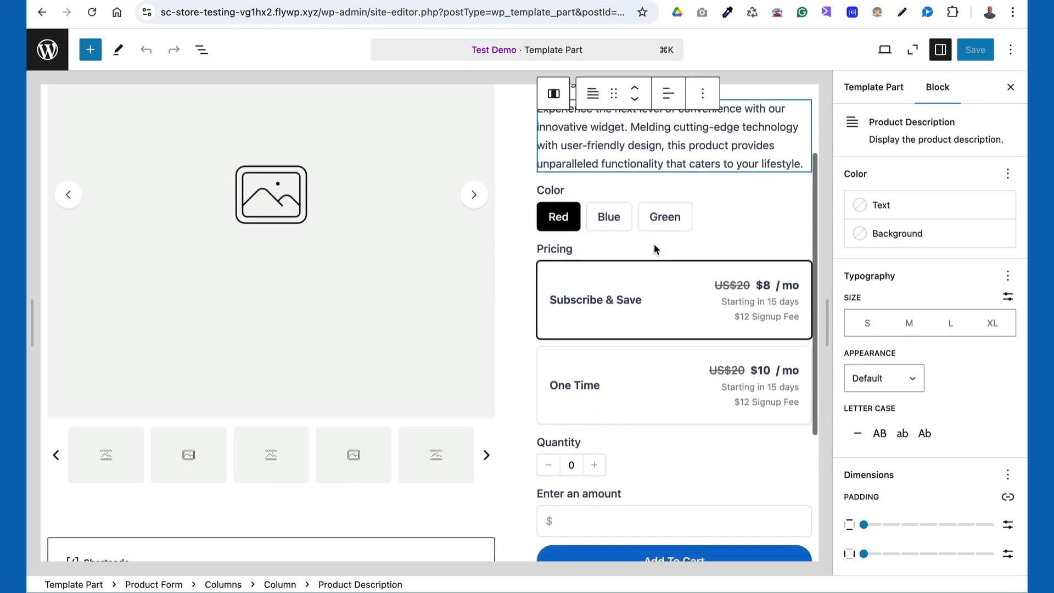
pyautogui.scroll(-2, 654, 243)
pyautogui.scroll(-3, 624, 352)
pyautogui.scroll(5, 623, 352)
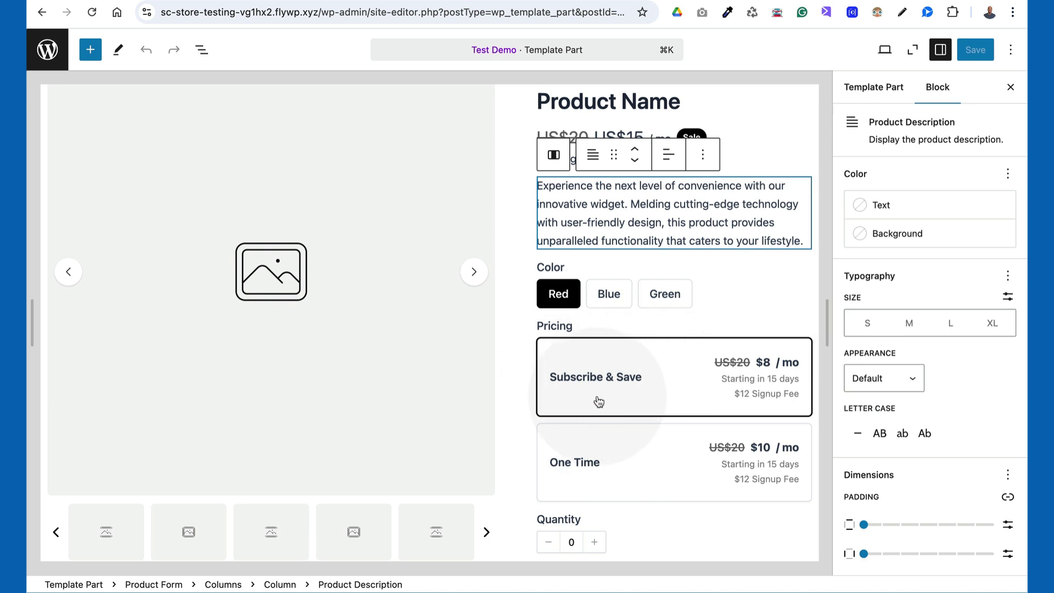
pyautogui.scroll(-5, 611, 454)
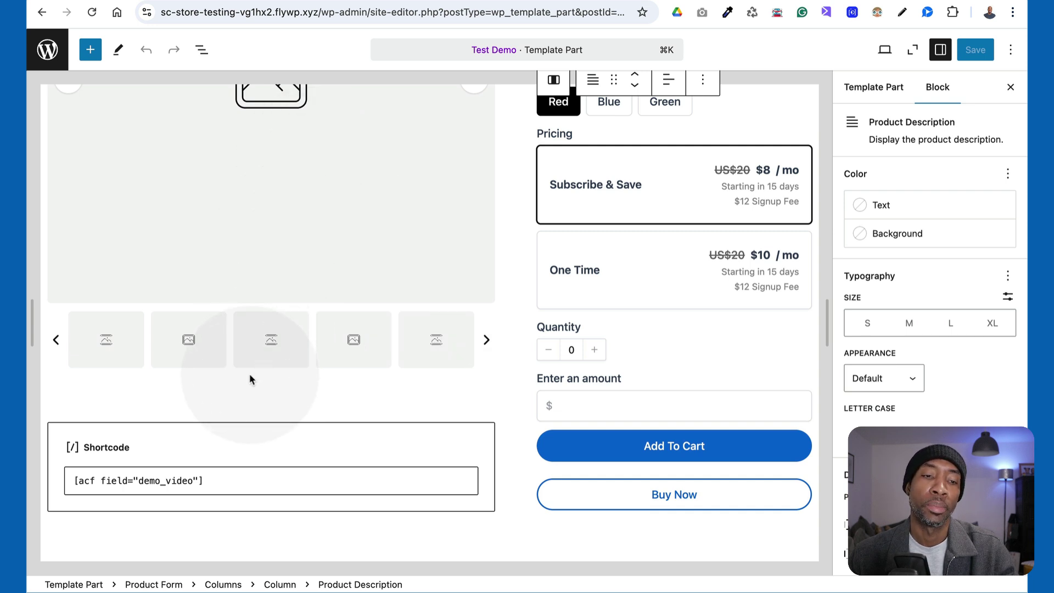
pyautogui.scroll(-3, 212, 442)
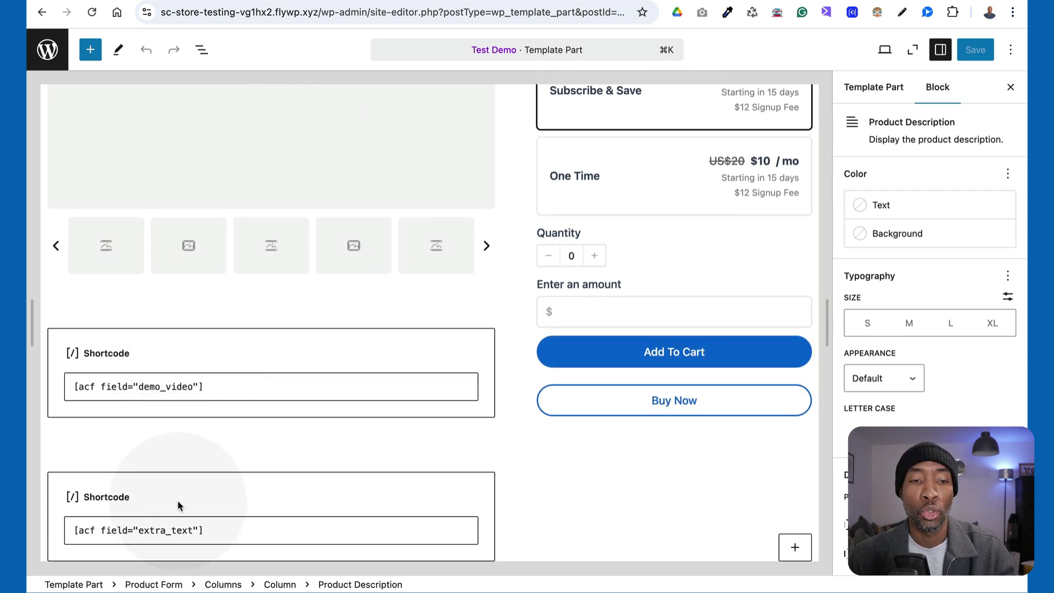
# Step: Show the template's List View and inspect the Product Media block and the Spacer beneath it
pyautogui.click(189, 301)
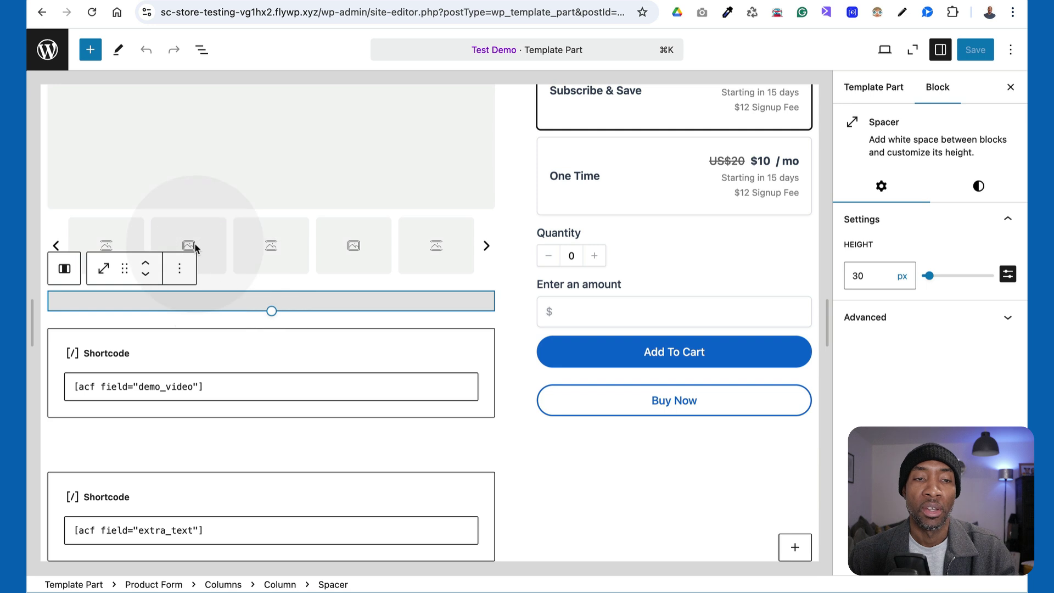
pyautogui.click(202, 51)
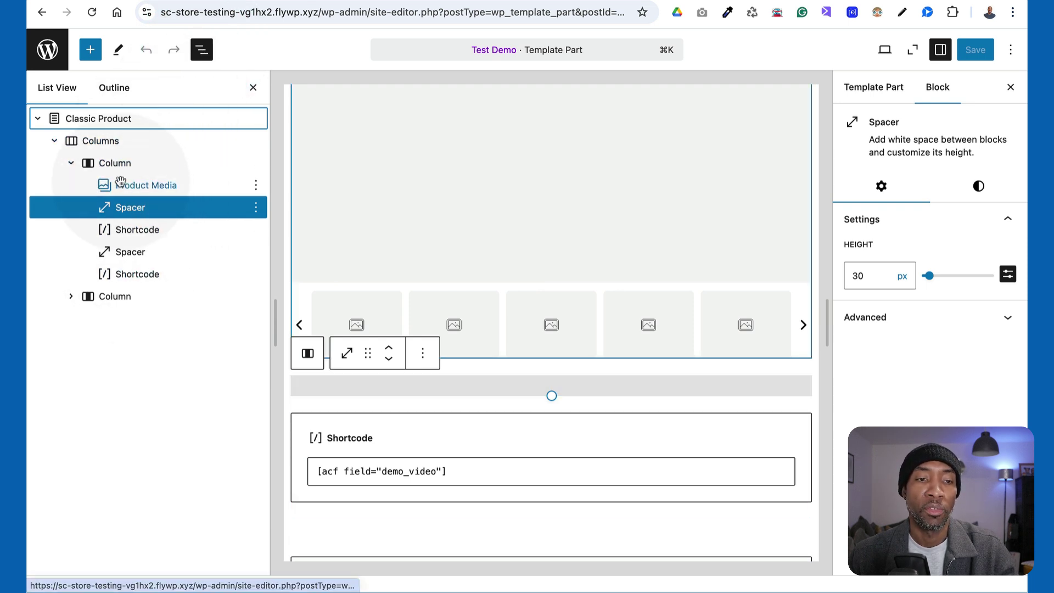
pyautogui.click(355, 202)
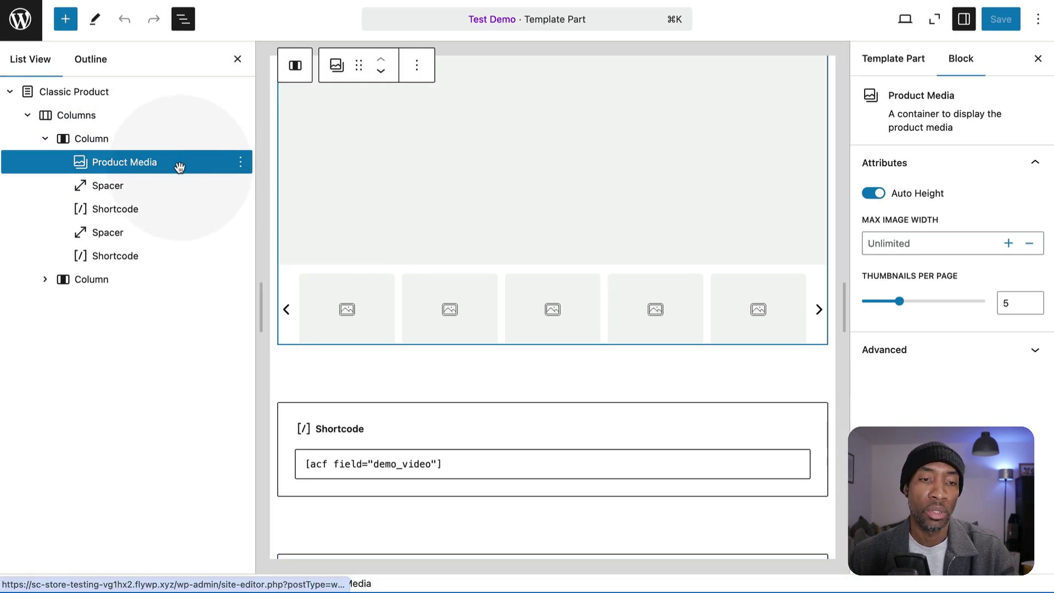
pyautogui.click(107, 188)
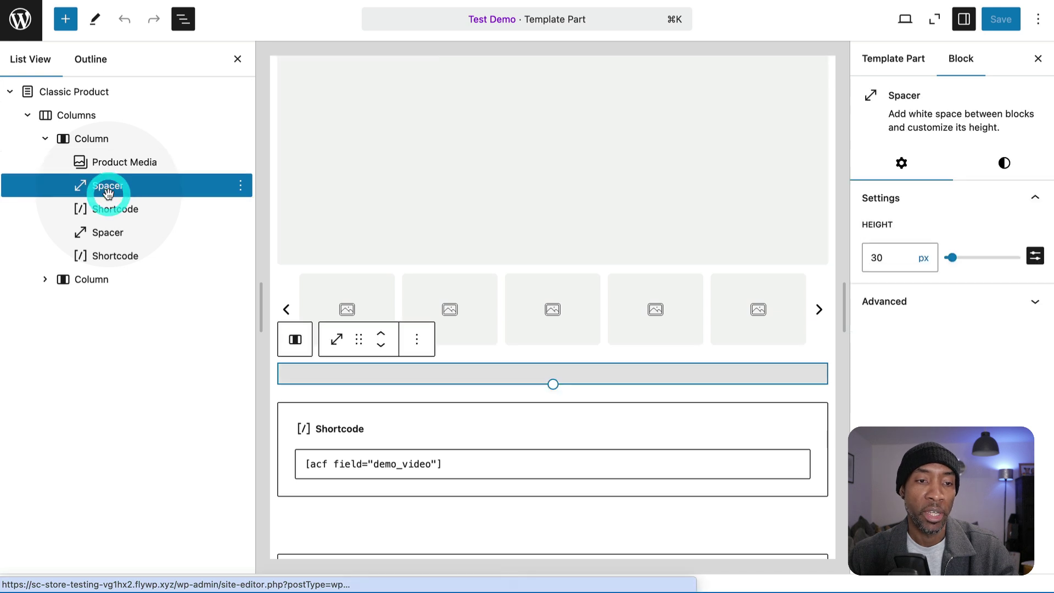
# Step: Select the Product Media block and browse the SureCart product blocks available for the template
pyautogui.click(108, 162)
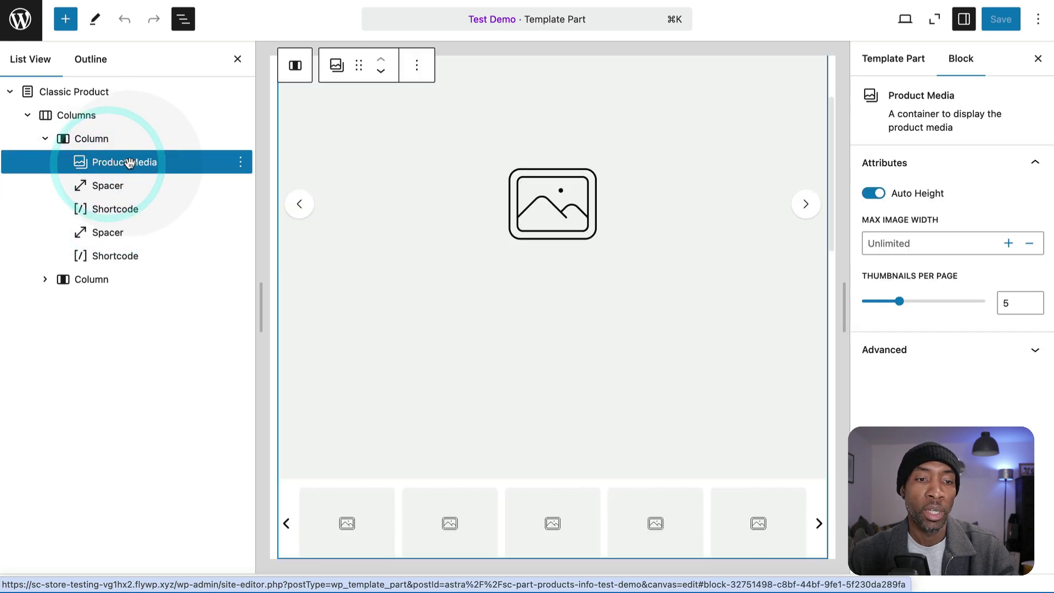
pyautogui.click(65, 20)
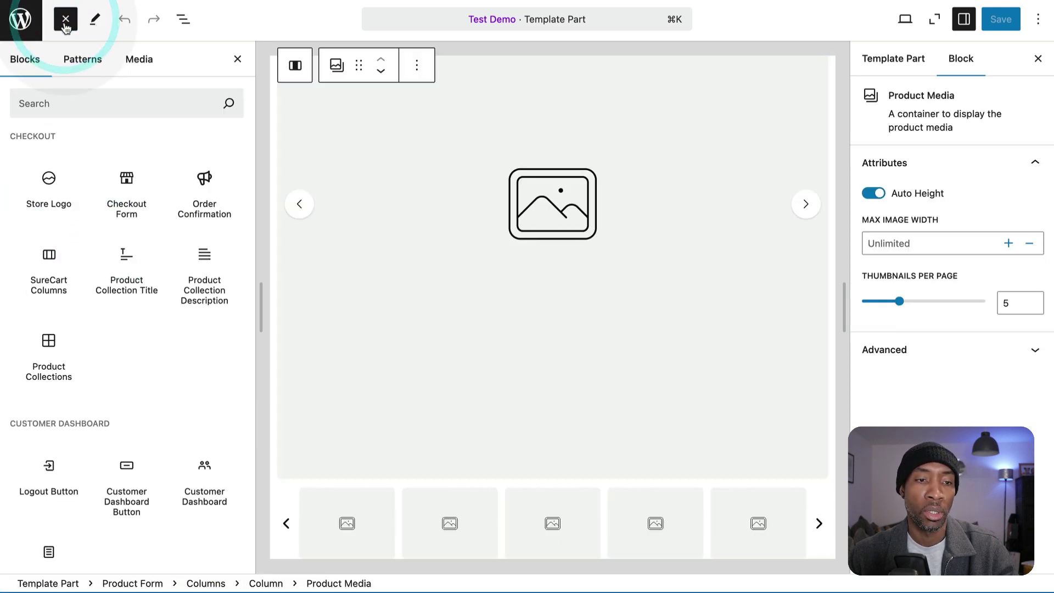
pyautogui.scroll(-8, 71, 351)
pyautogui.moveTo(70, 352)
pyautogui.scroll(-7, 71, 351)
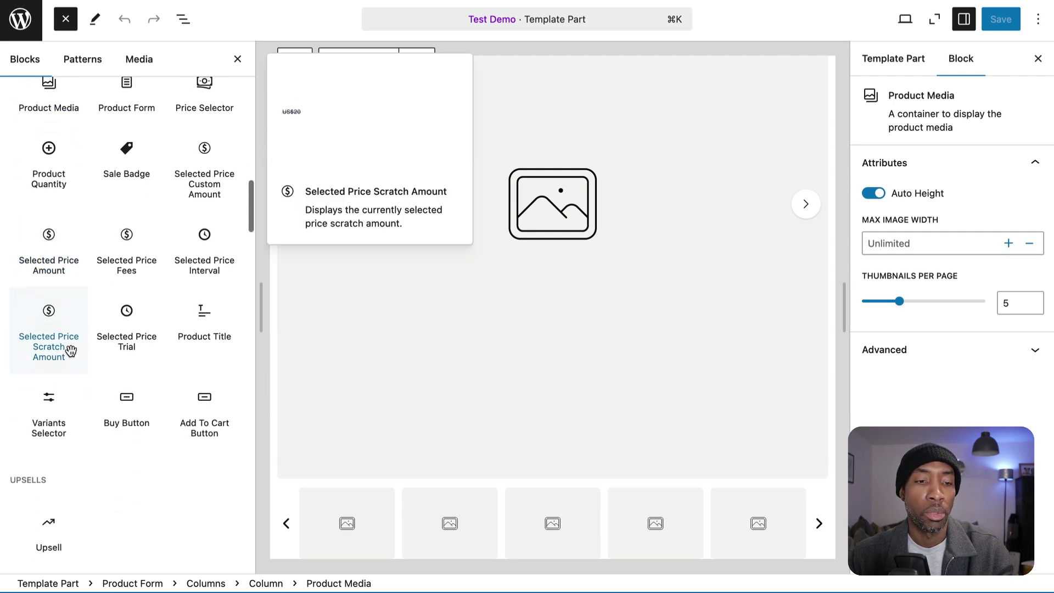
# Step: Select the Shortcode block below the first Spacer and highlight its entire [acf field="demo_video"] code
pyautogui.click(541, 351)
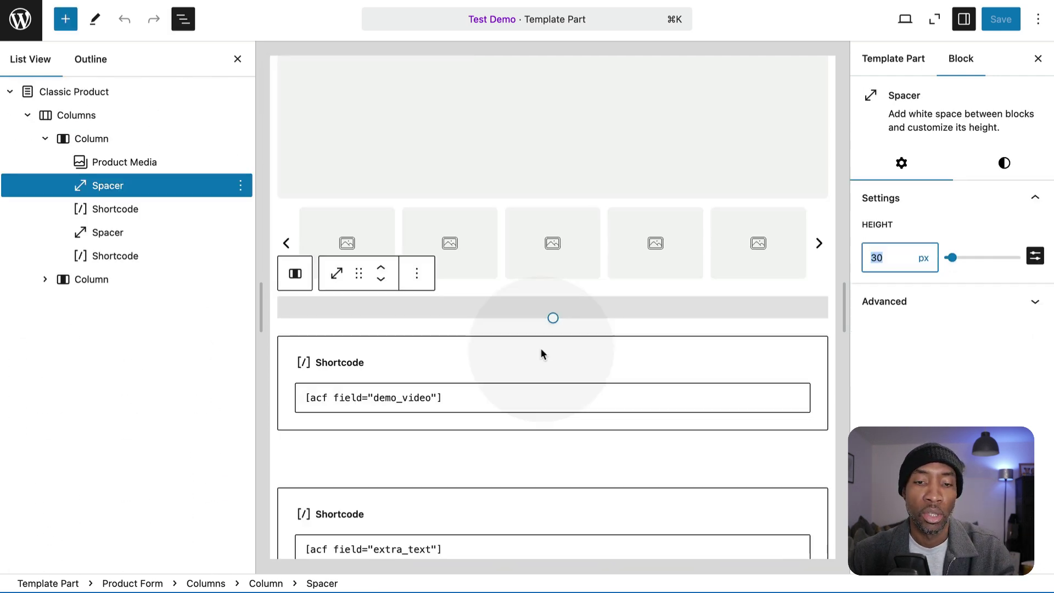
pyautogui.click(509, 354)
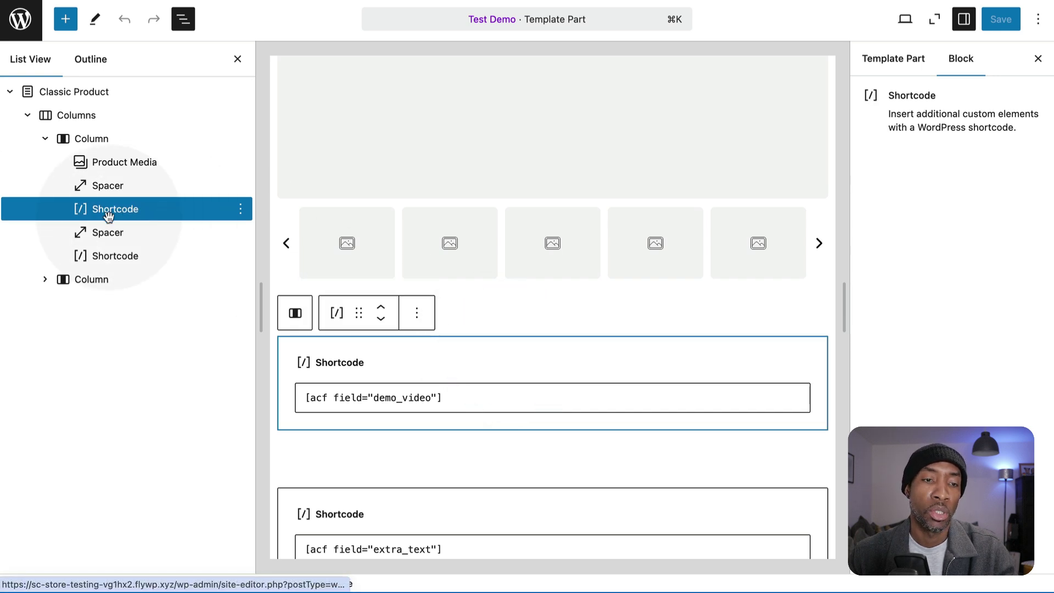
pyautogui.click(324, 397)
pyautogui.click(433, 399)
pyautogui.moveTo(455, 397); pyautogui.dragTo(296, 389)
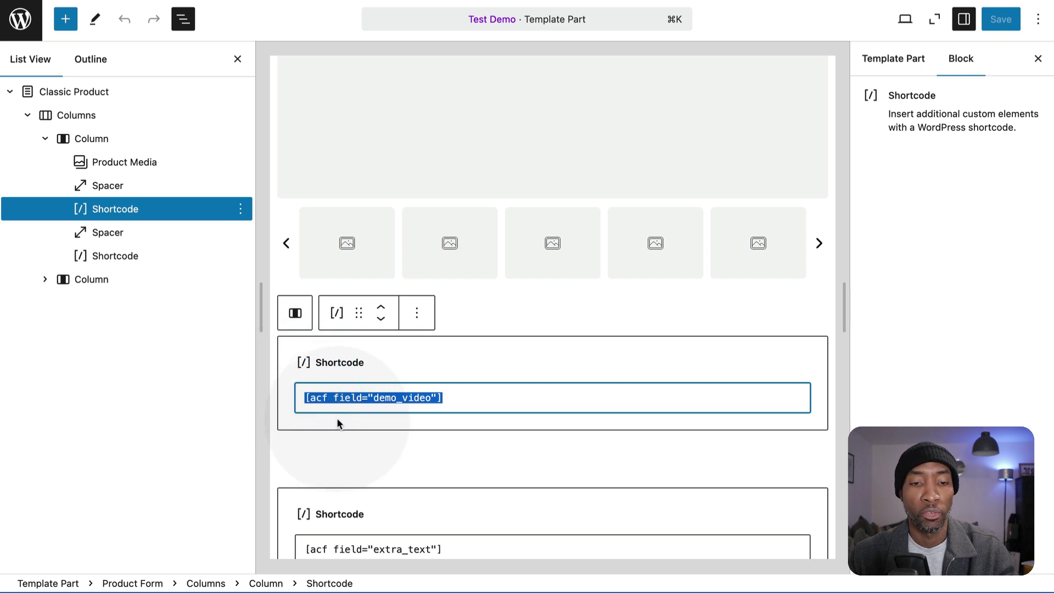
# Step: Highlight only the field name demo_video inside the first shortcode
pyautogui.click(471, 397)
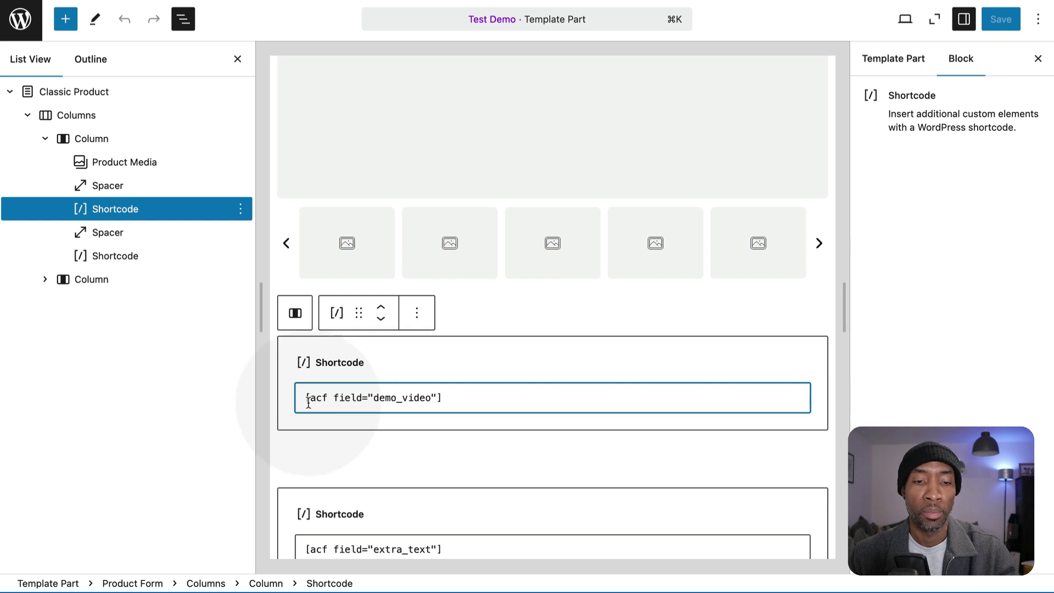
pyautogui.click(370, 404)
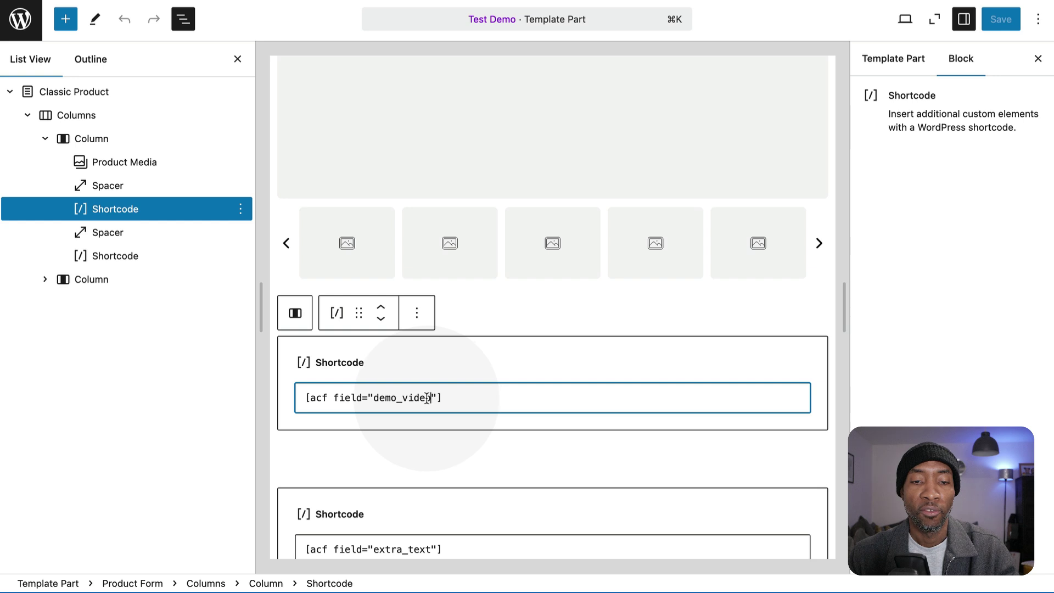
pyautogui.moveTo(430, 399); pyautogui.dragTo(376, 399)
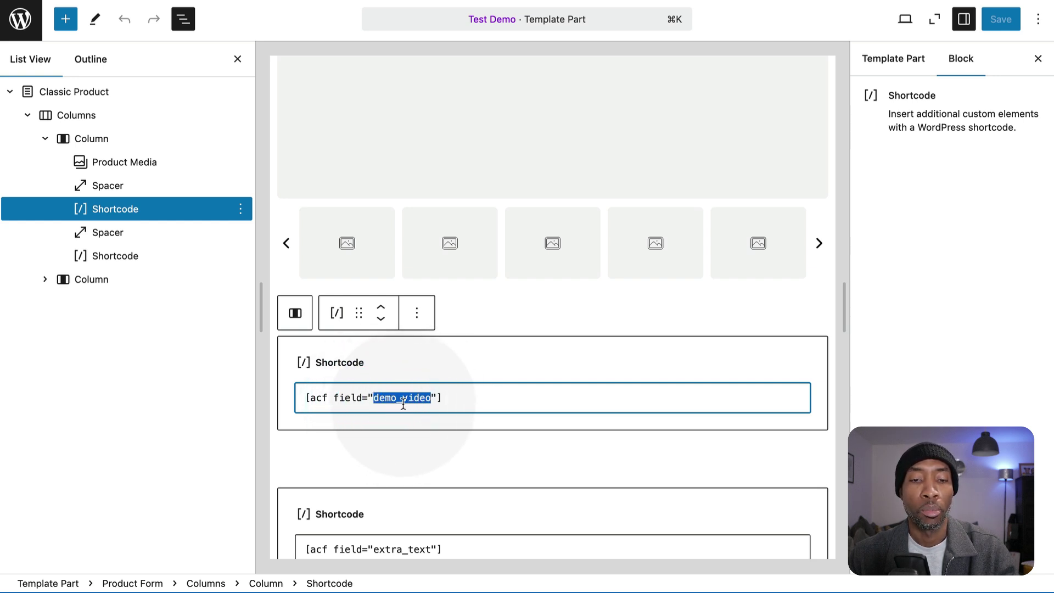
# Step: Examine the second Shortcode block containing [acf field="extra_text"] and the product details beneath it
pyautogui.scroll(-2, 399, 415)
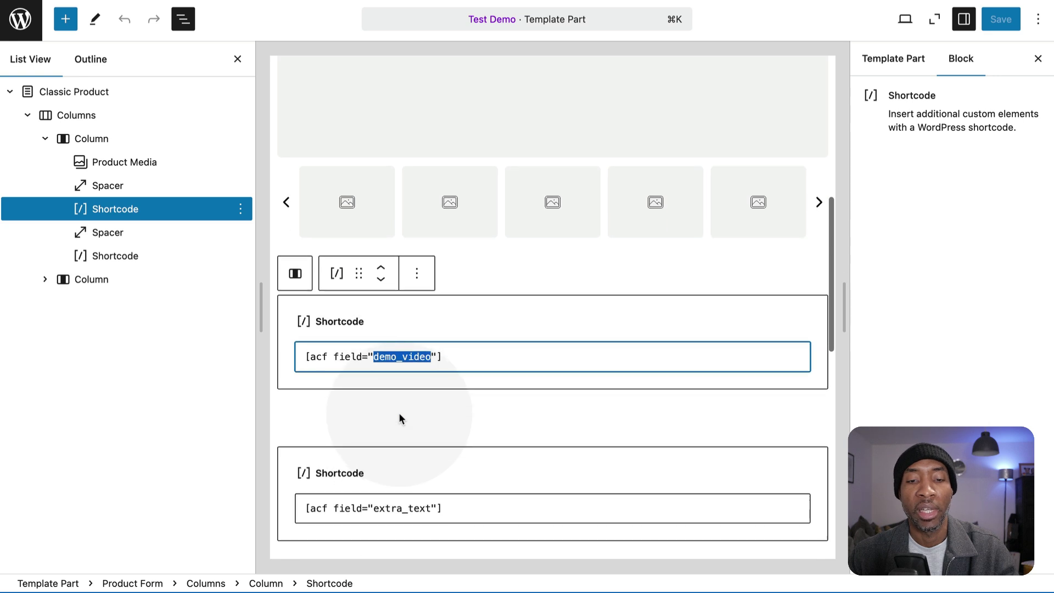
pyautogui.scroll(-2, 399, 418)
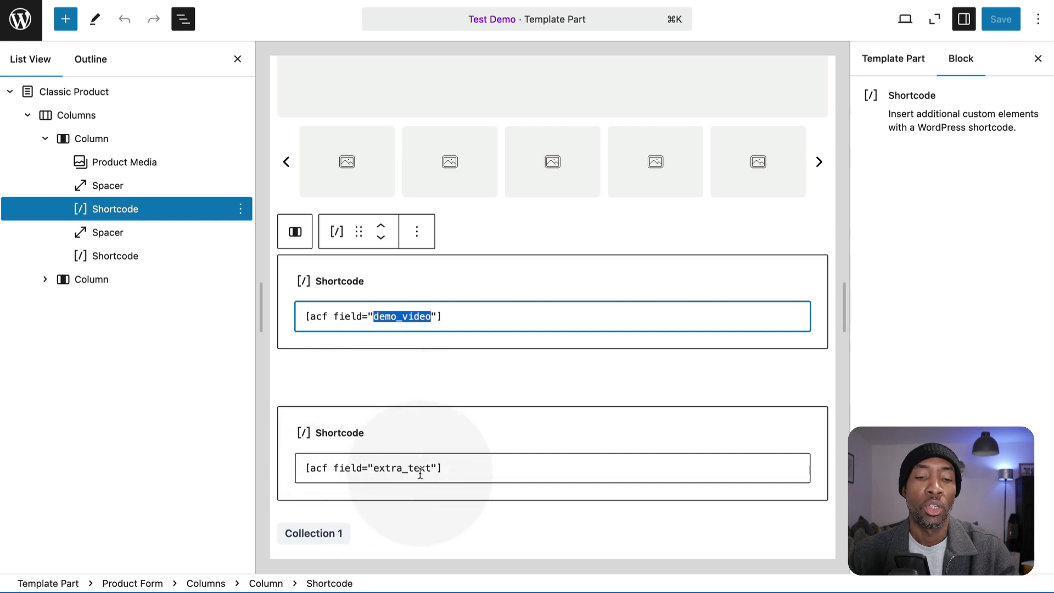
pyautogui.scroll(-3, 418, 472)
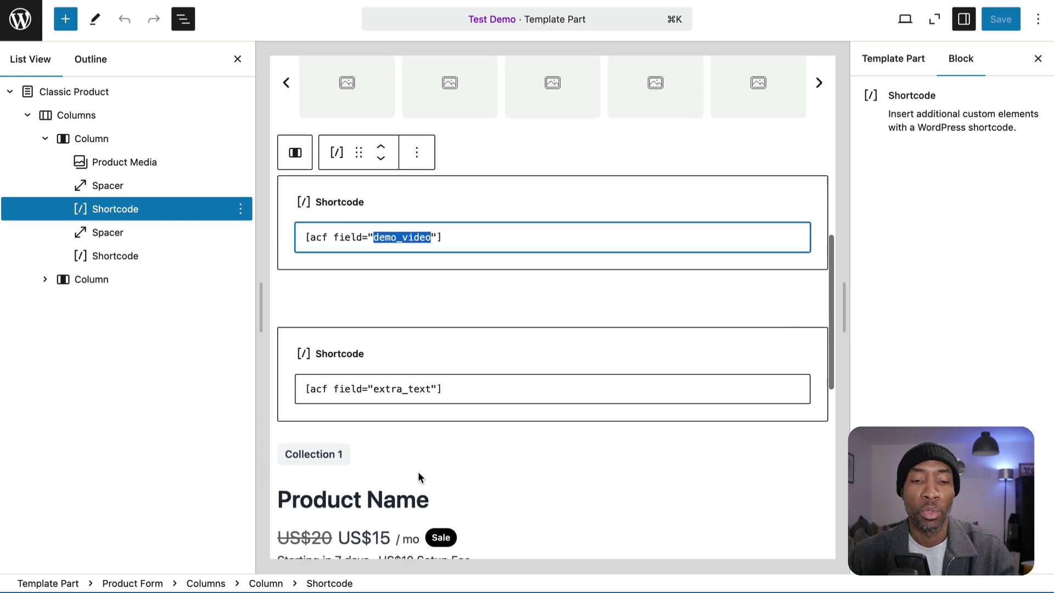
pyautogui.scroll(3, 770, 139)
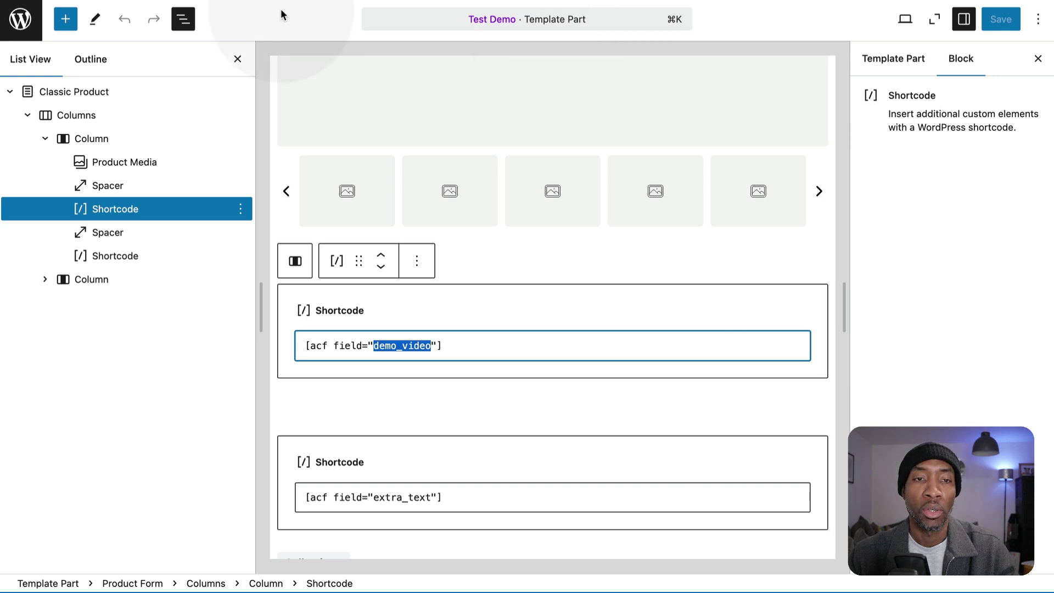
# Step: Switch to the live Test Product1 page, reload it and examine the demo video and Extra Info sections
pyautogui.click(23, 23)
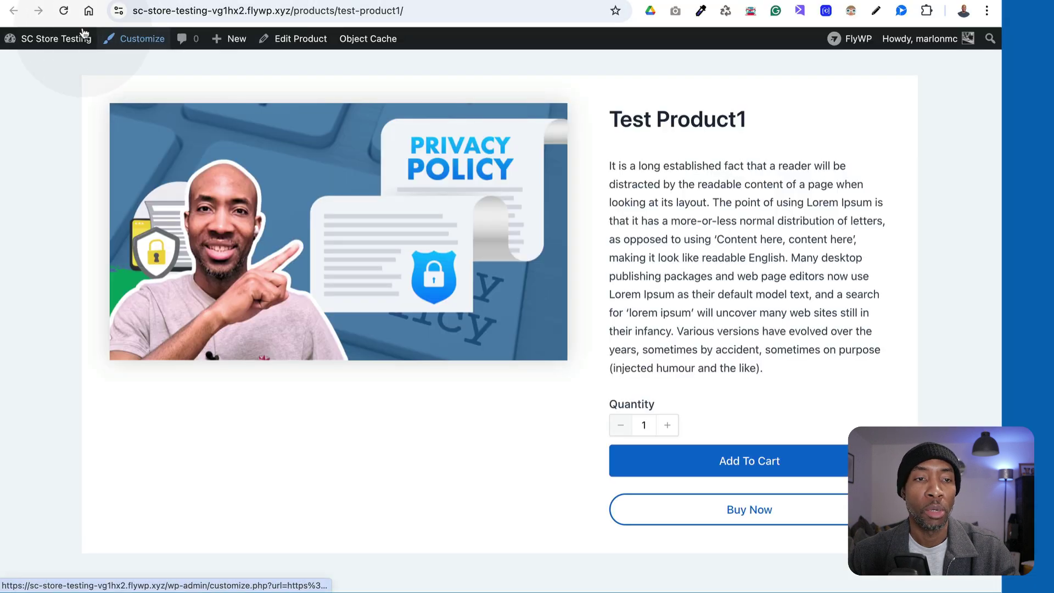
pyautogui.click(64, 16)
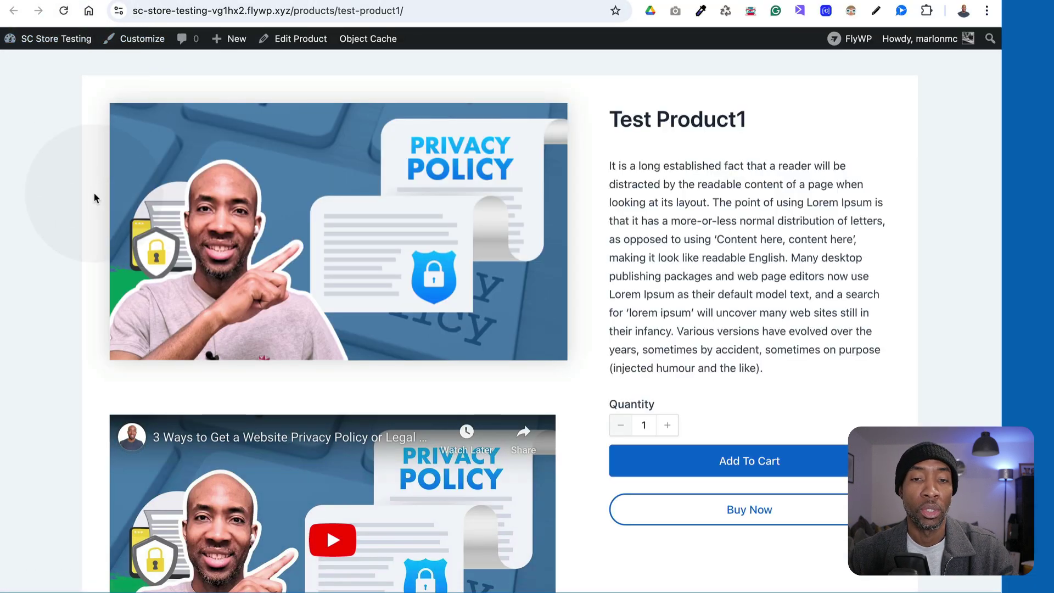
pyautogui.scroll(-6, 105, 254)
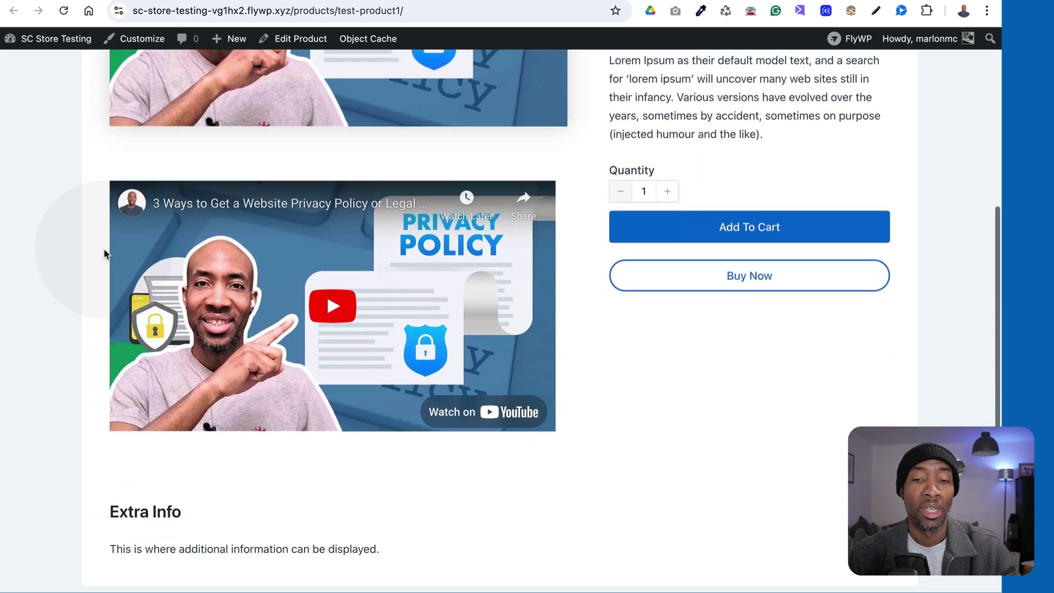
pyautogui.scroll(3, 105, 253)
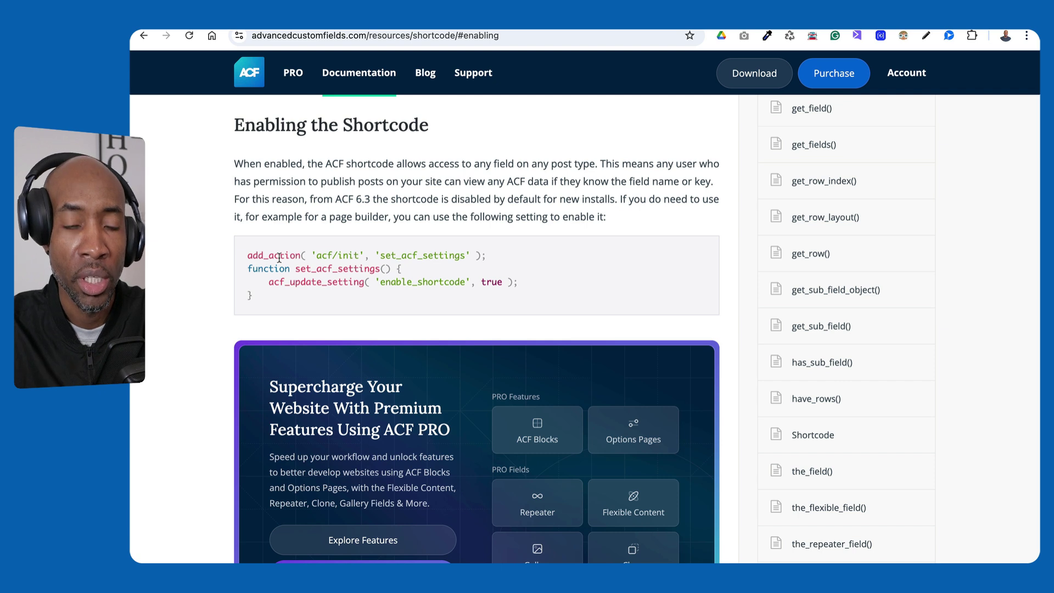
# Step: Highlight the add_action snippet that enables the shortcode in the Advanced Custom Fields documentation
pyautogui.moveTo(246, 256); pyautogui.dragTo(339, 304)
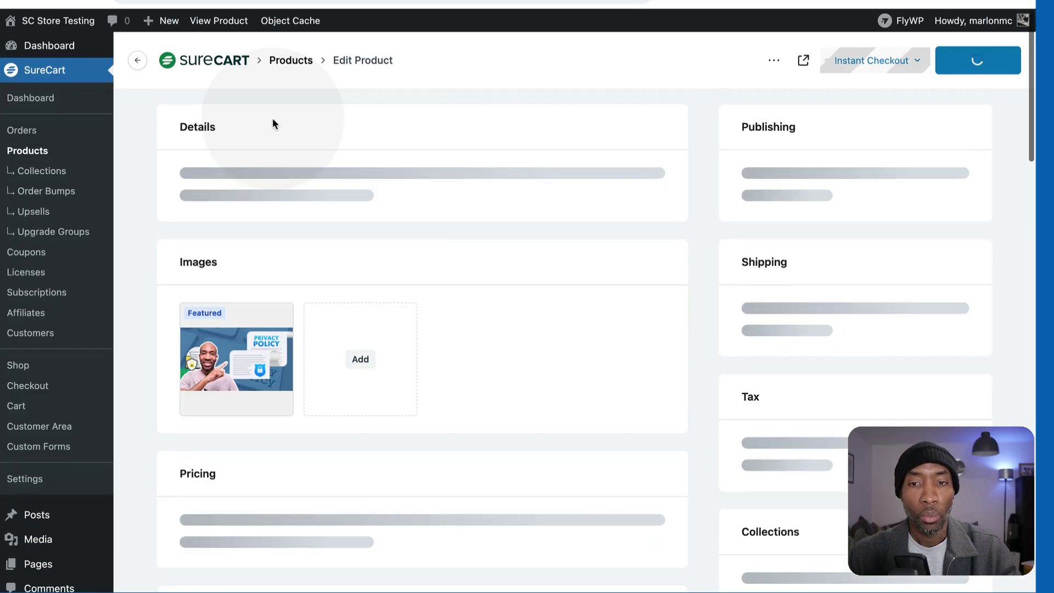
# Step: Examine the Extra Text and Demo Video custom fields in the SC Product section of the product being edited
pyautogui.scroll(-5, 272, 117)
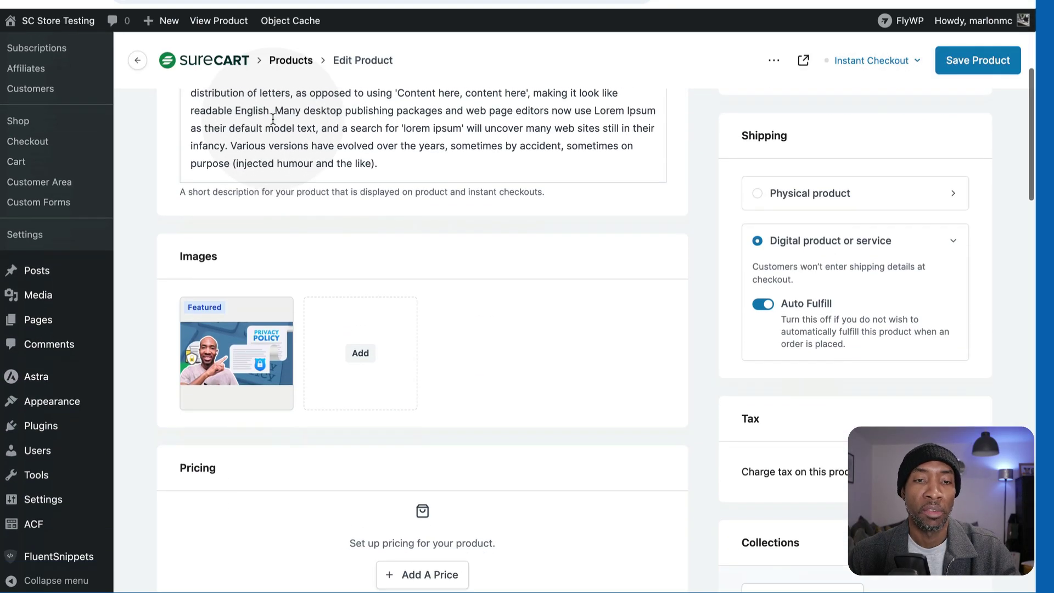
pyautogui.scroll(-1, 273, 126)
pyautogui.scroll(-15, 295, 406)
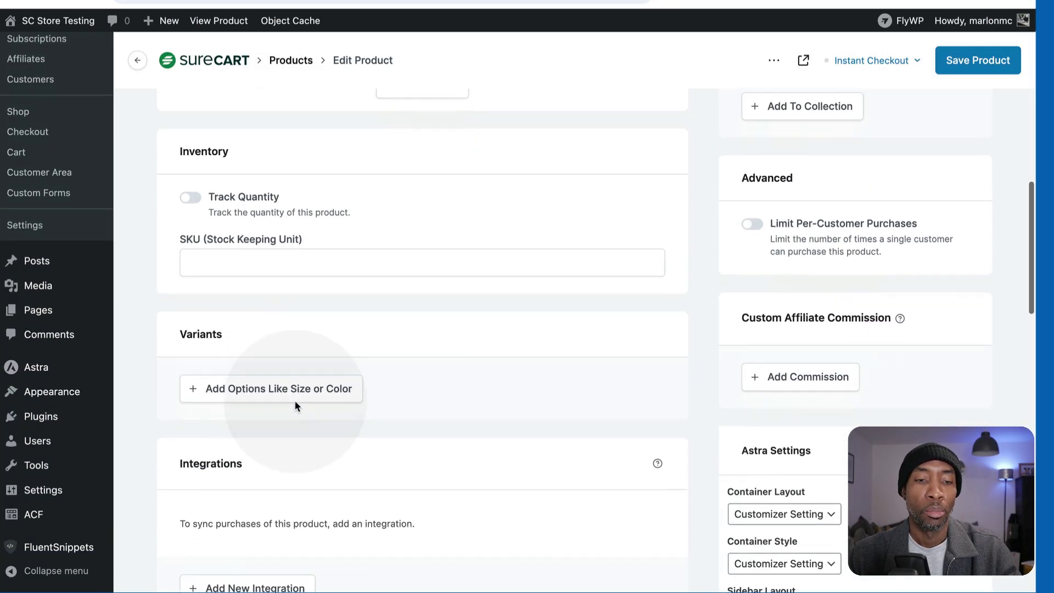
pyautogui.scroll(-4, 294, 406)
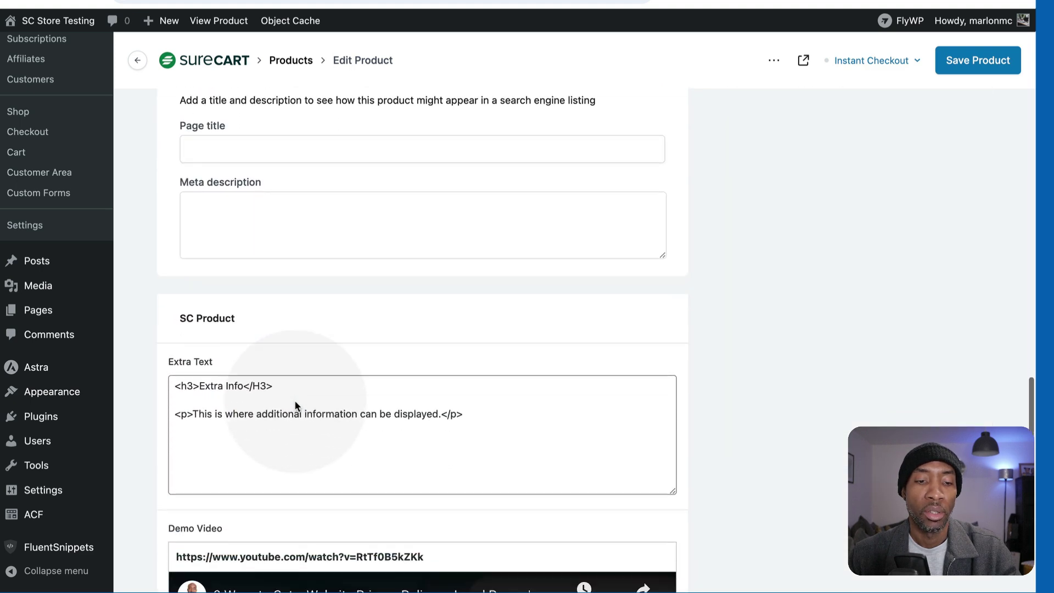
pyautogui.scroll(-2, 192, 393)
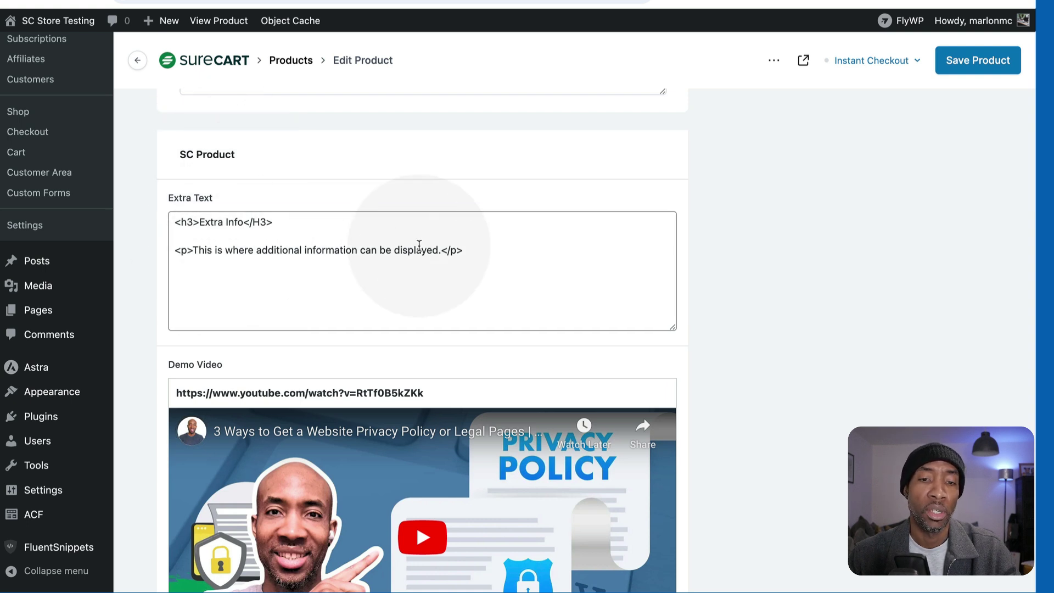
pyautogui.scroll(-3, 364, 346)
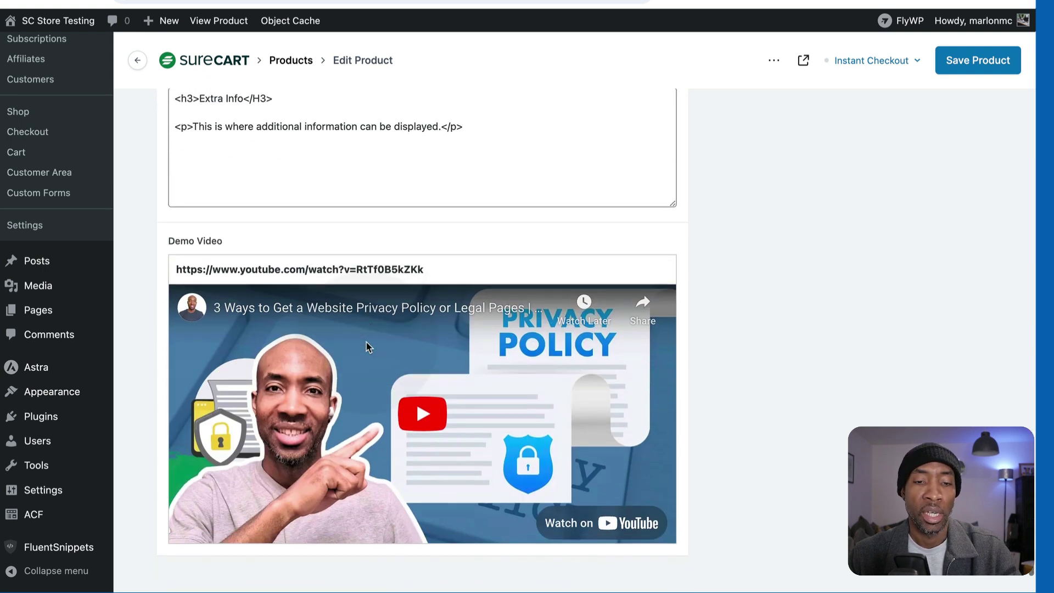